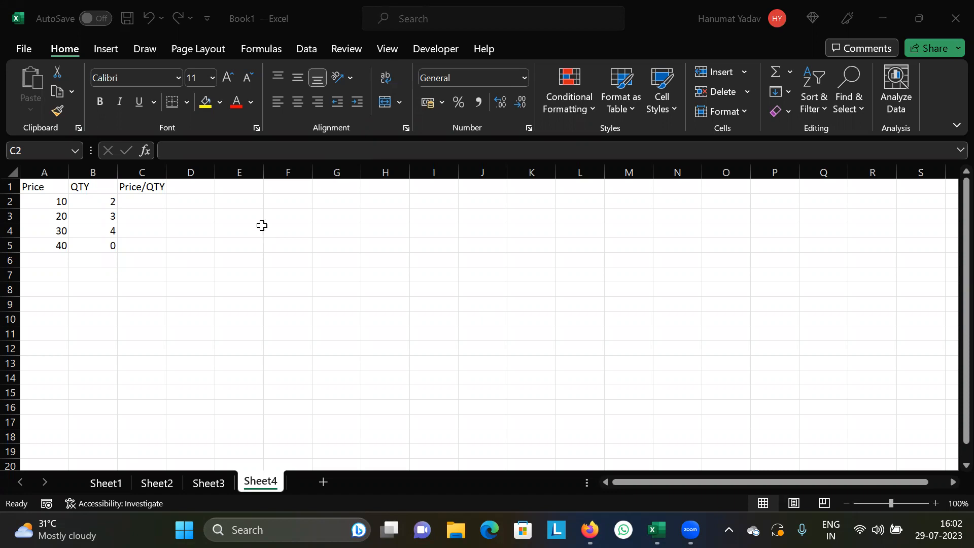
pyautogui.click(261, 228)
pyautogui.click(259, 232)
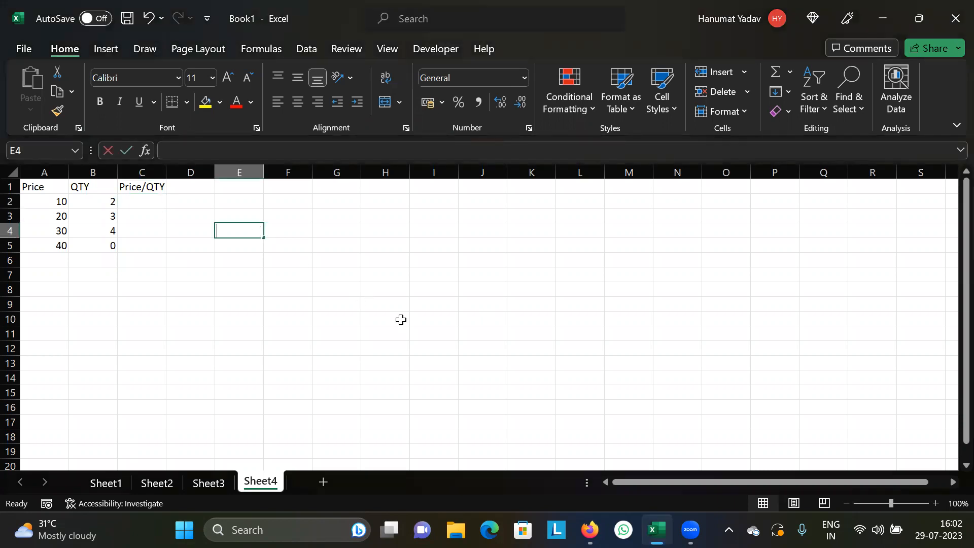
pyautogui.write('--')
pyautogui.press('BackSpace')
pyautogui.press('BackSpace')
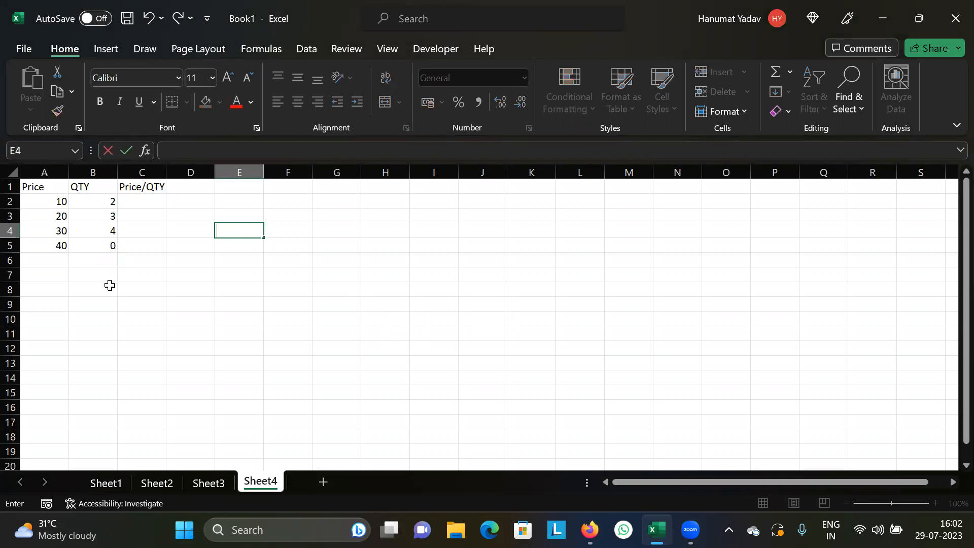
pyautogui.click(141, 203)
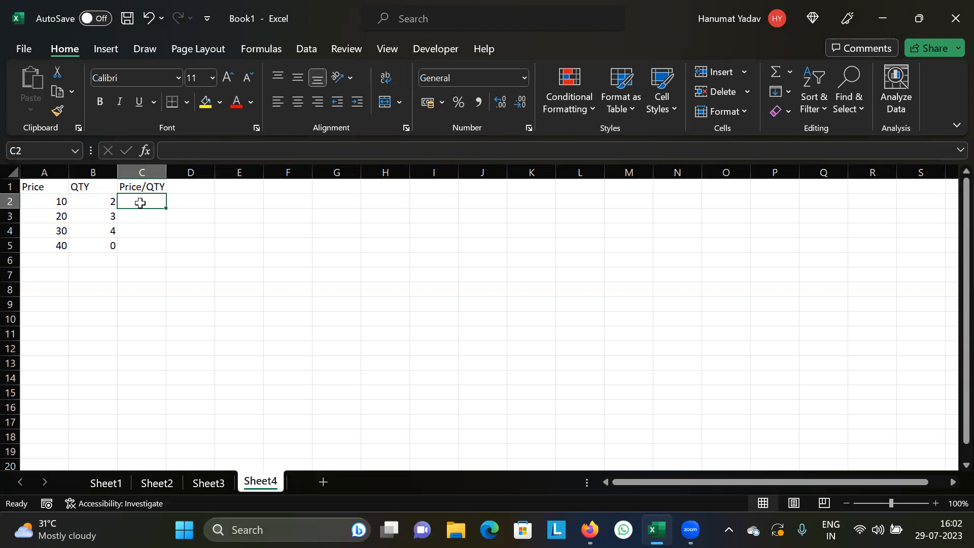
pyautogui.click(53, 174)
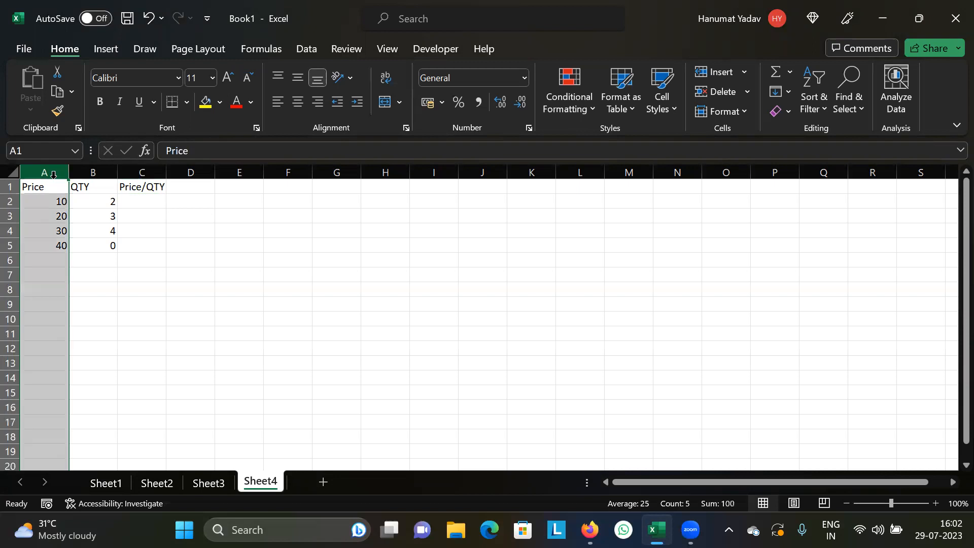
pyautogui.click(91, 172)
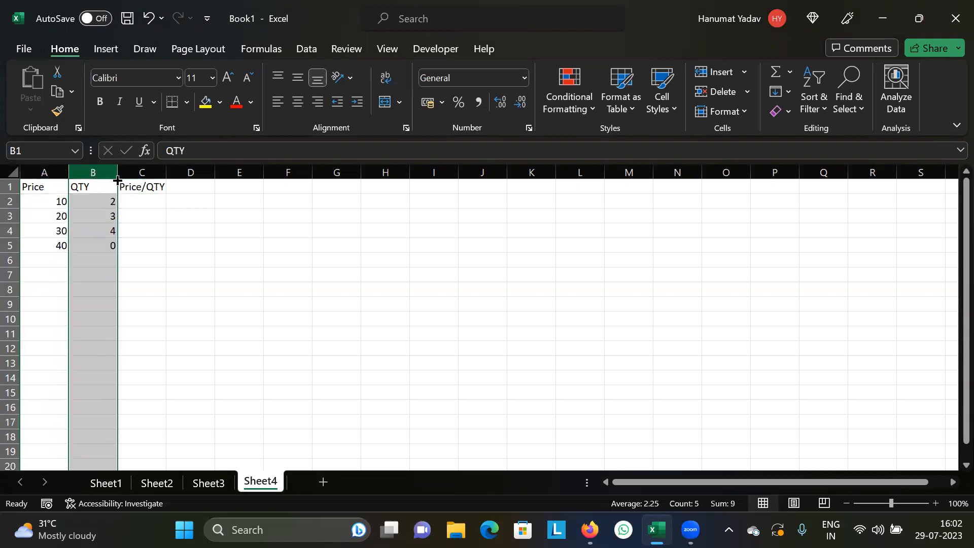
pyautogui.click(139, 172)
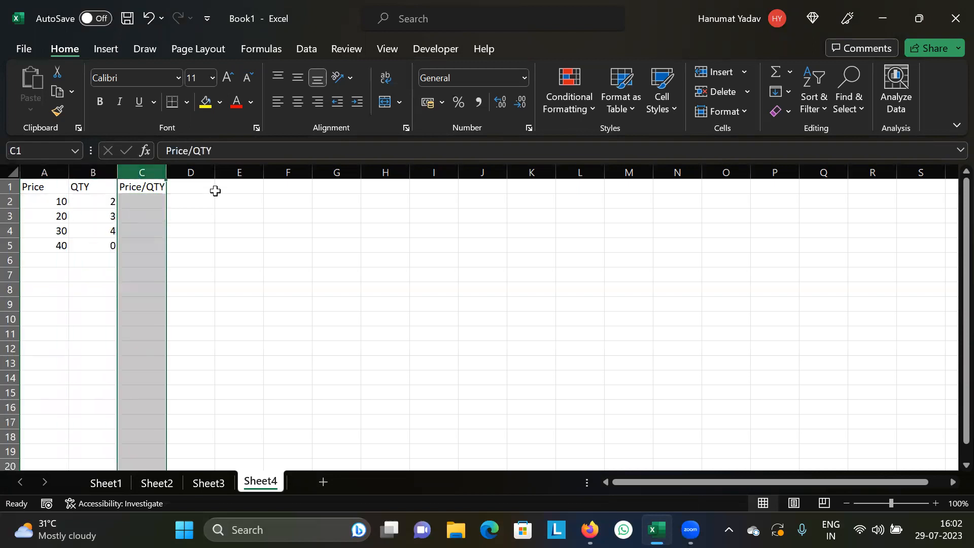
# Step: Enter the formula =A2:A5/B2:B5 in cell C2 to divide each price by its quantity
pyautogui.click(140, 198)
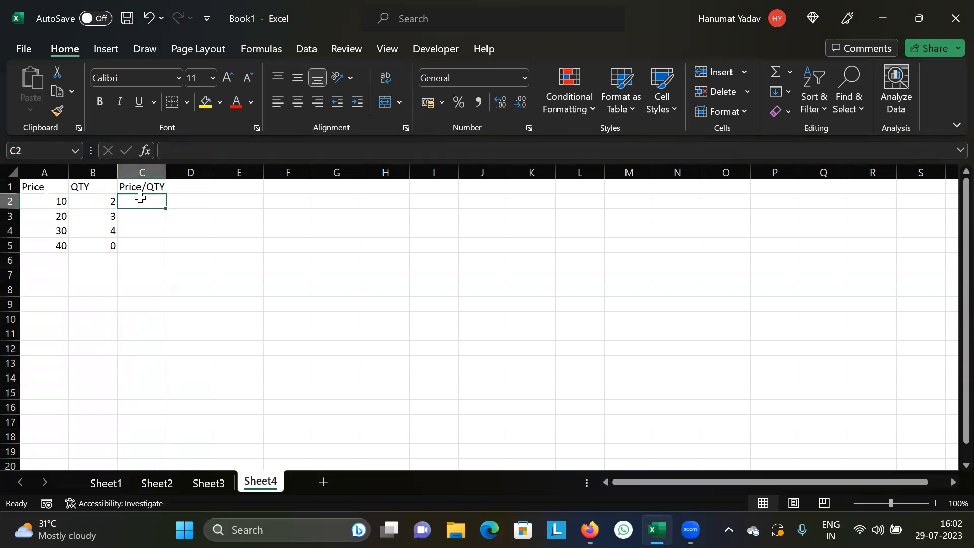
pyautogui.write('=')
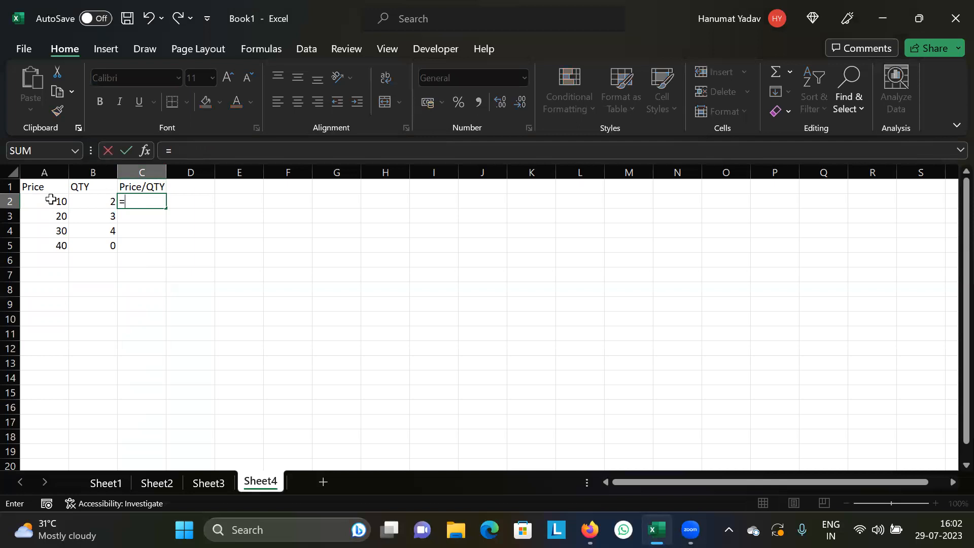
pyautogui.moveTo(51, 201); pyautogui.dragTo(55, 243)
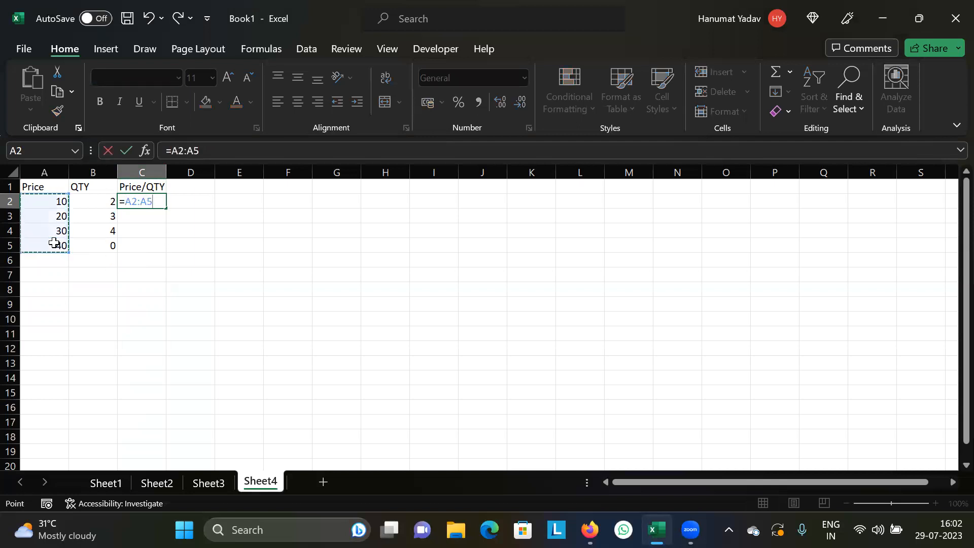
pyautogui.write('/')
pyautogui.moveTo(102, 201); pyautogui.dragTo(93, 246)
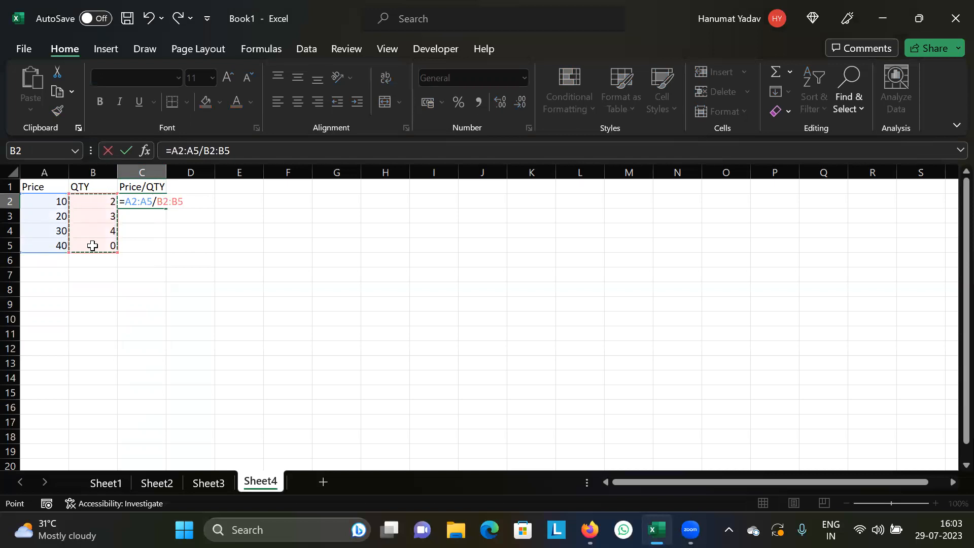
pyautogui.press('Return')
# Step: Examine the error in the last Price/QTY row and the quantity in B5 that it divides by
pyautogui.click(157, 246)
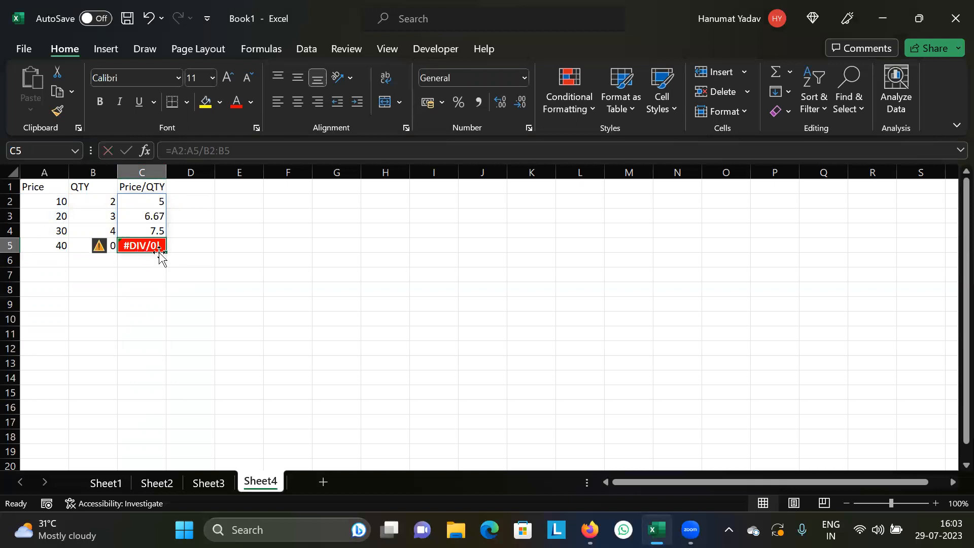
pyautogui.click(145, 263)
pyautogui.click(152, 247)
pyautogui.click(148, 261)
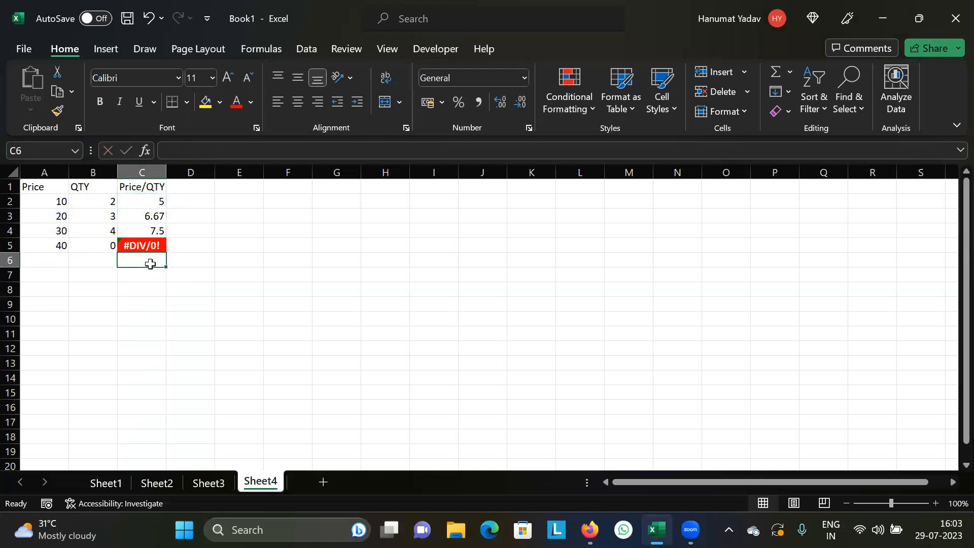
pyautogui.click(71, 245)
pyautogui.click(98, 247)
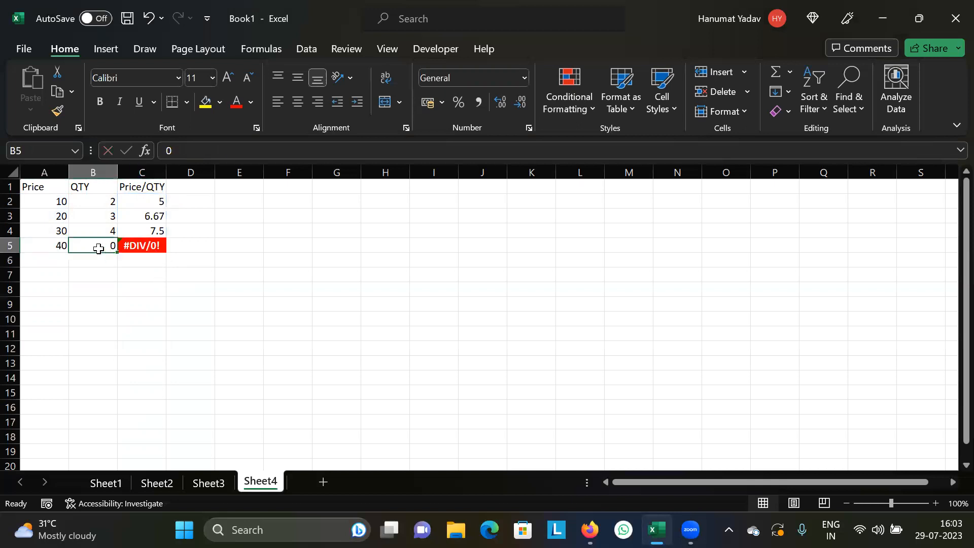
pyautogui.click(158, 249)
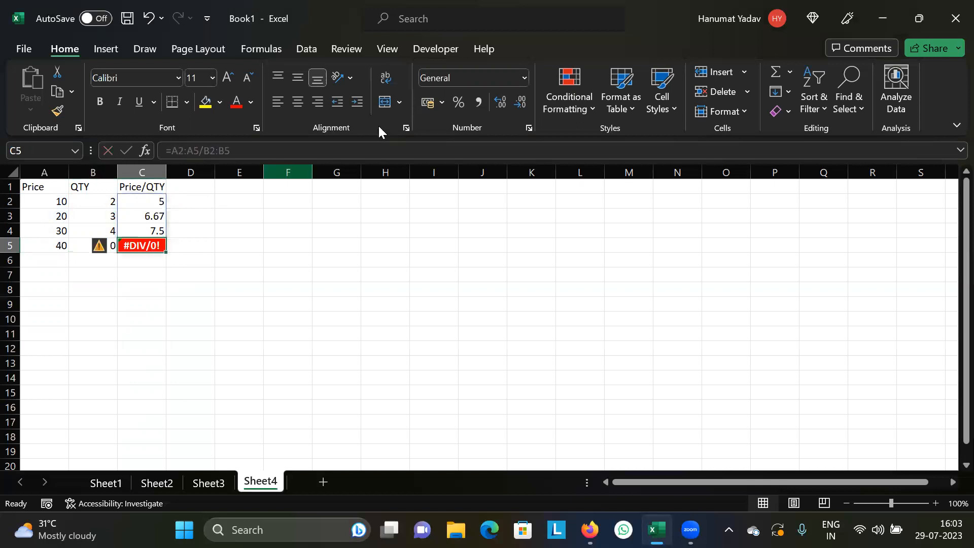
pyautogui.click(152, 293)
pyautogui.click(158, 247)
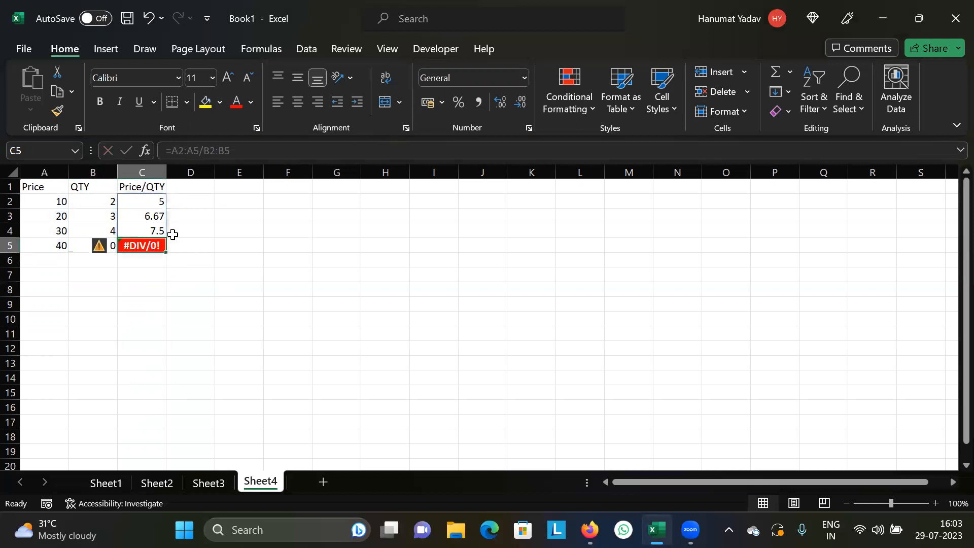
pyautogui.click(194, 201)
pyautogui.moveTo(194, 202); pyautogui.dragTo(200, 246)
pyautogui.click(249, 277)
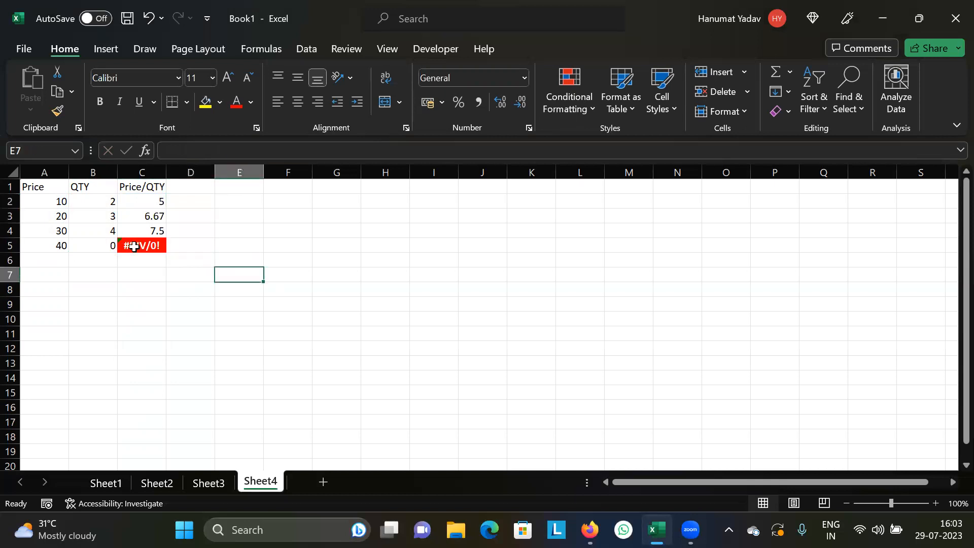
pyautogui.click(137, 246)
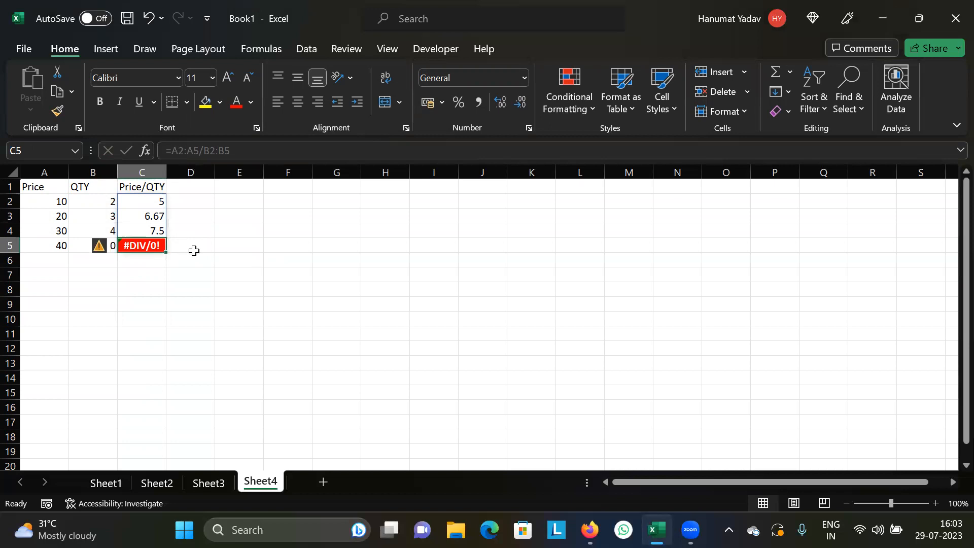
# Step: Try to calculate a division by zero by entering 30/0 in cell E5
pyautogui.click(225, 246)
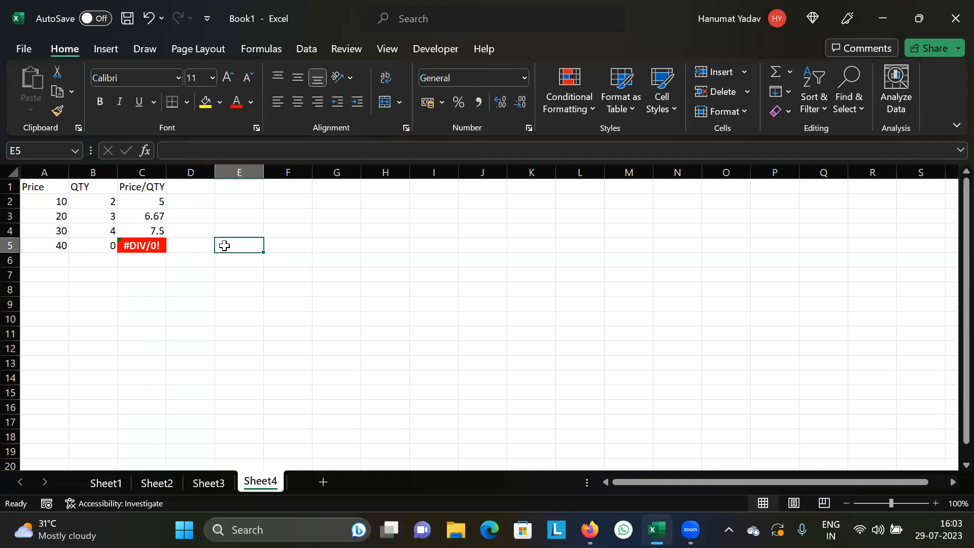
pyautogui.write('30/0')
pyautogui.press('Return')
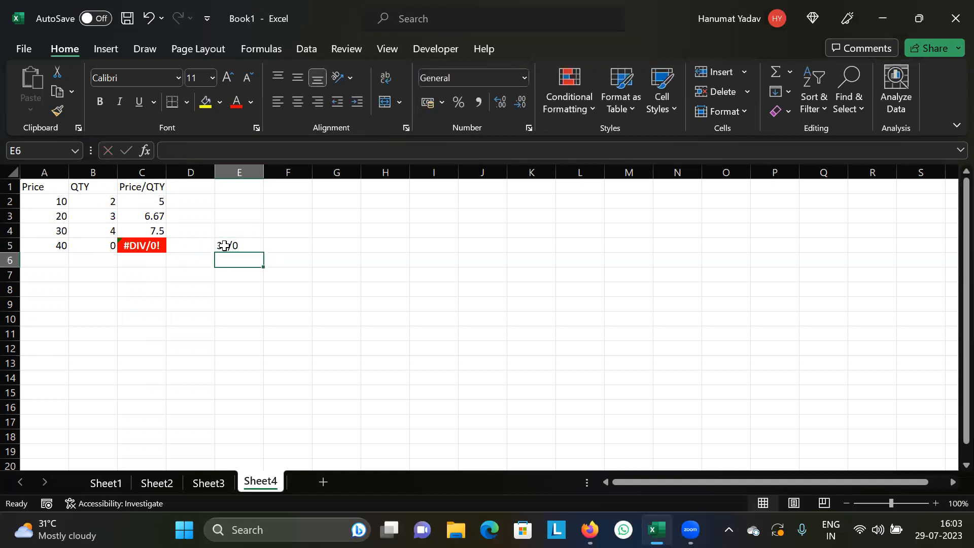
# Step: Replace the content of cell E5 with the formula =30/0
pyautogui.click(224, 245)
pyautogui.write('=')
pyautogui.write('30.')
pyautogui.write('/0')
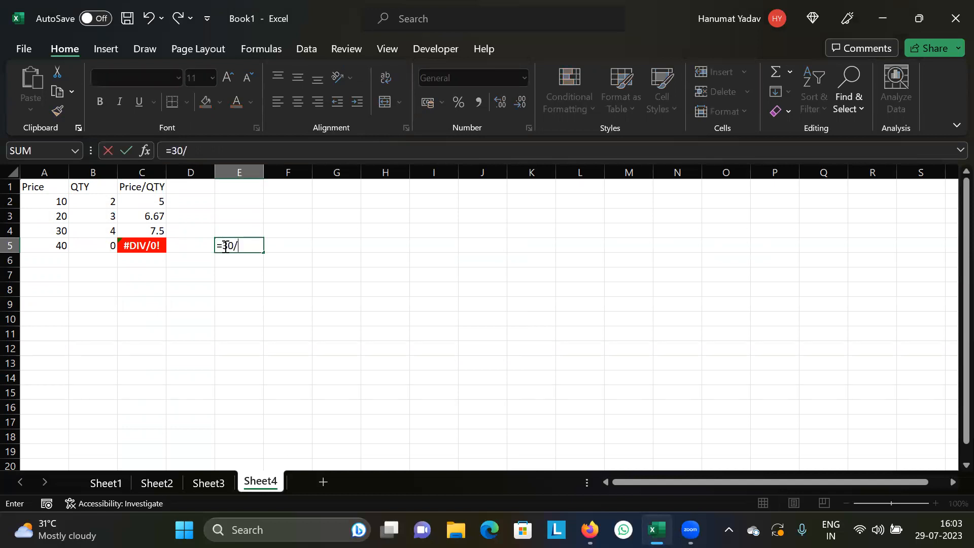
pyautogui.press('Return')
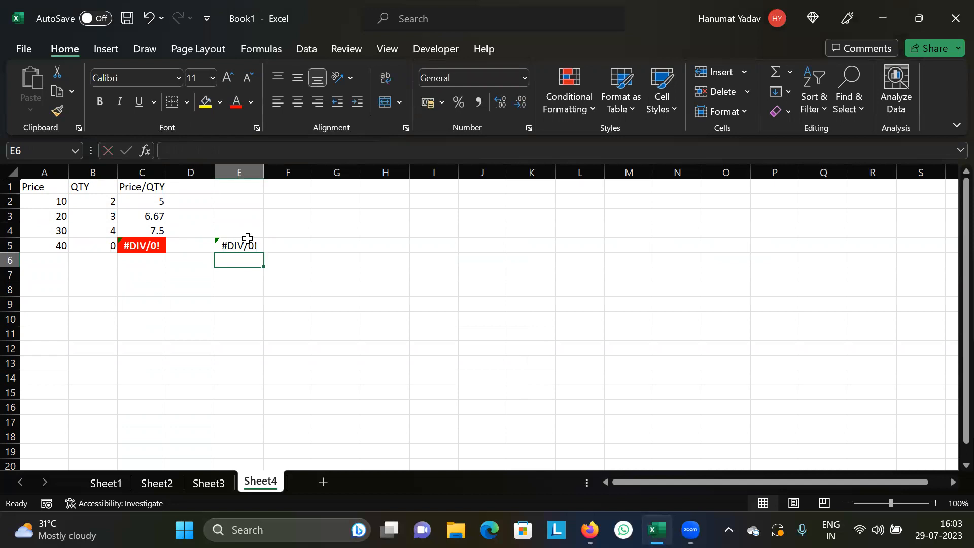
# Step: Compare the division errors in cells C5 and E5 and the formulas behind them
pyautogui.click(247, 246)
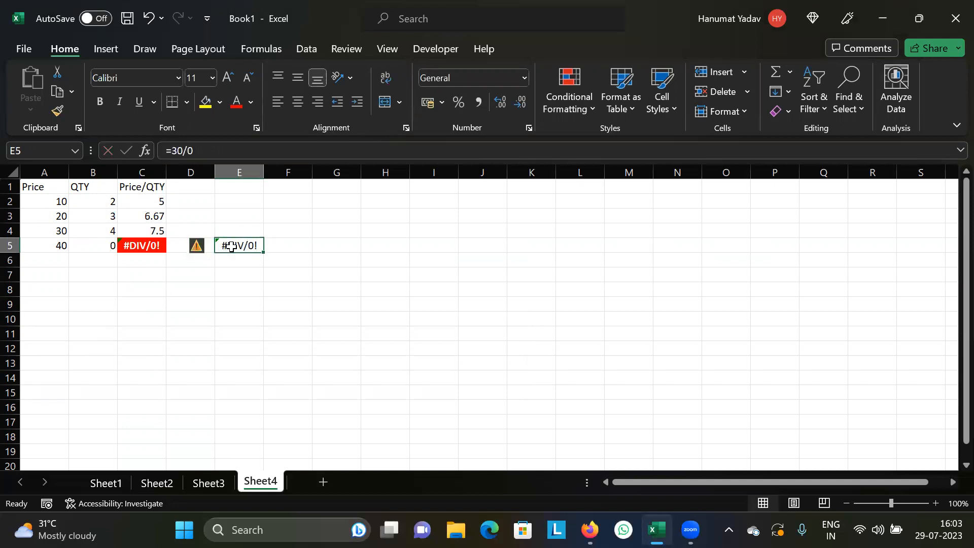
pyautogui.click(147, 244)
pyautogui.click(246, 249)
pyautogui.click(144, 244)
pyautogui.click(160, 272)
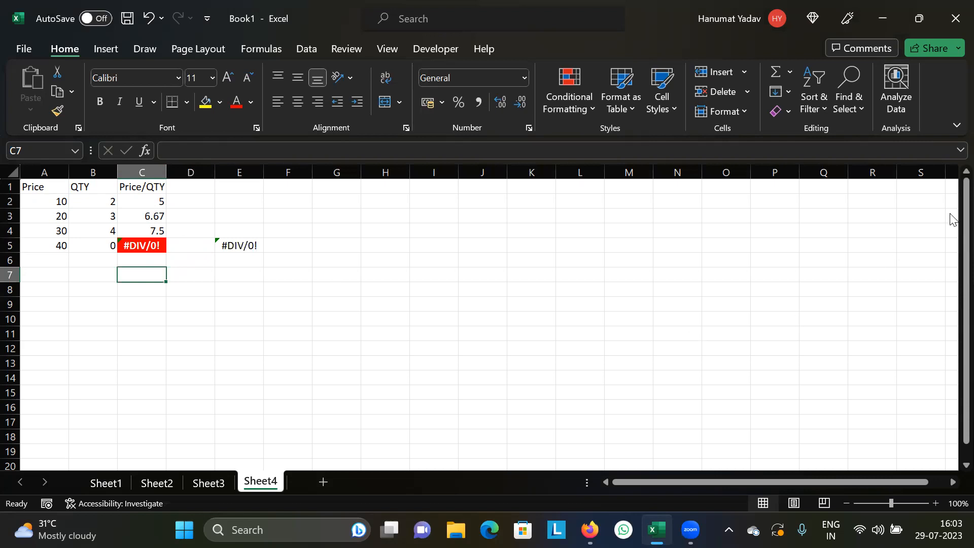
pyautogui.moveTo(951, 215); pyautogui.dragTo(951, 230)
pyautogui.click(248, 245)
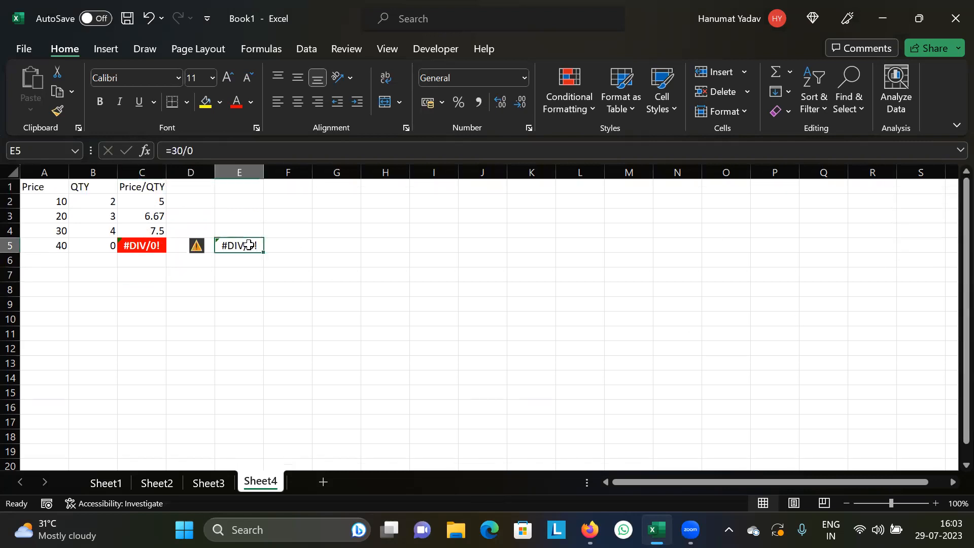
pyautogui.click(129, 246)
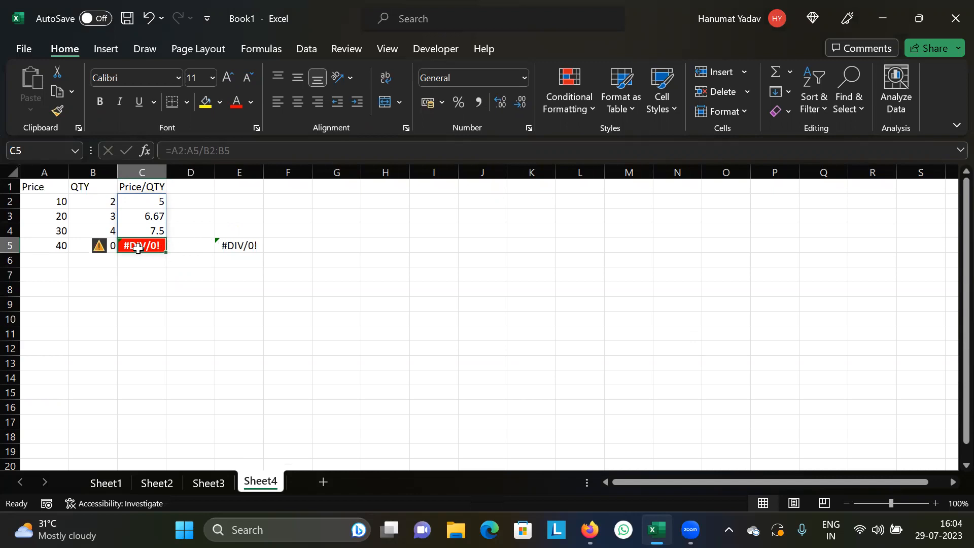
pyautogui.click(226, 246)
# Step: Clear all data validation settings from cell C5
pyautogui.click(146, 247)
pyautogui.click(304, 49)
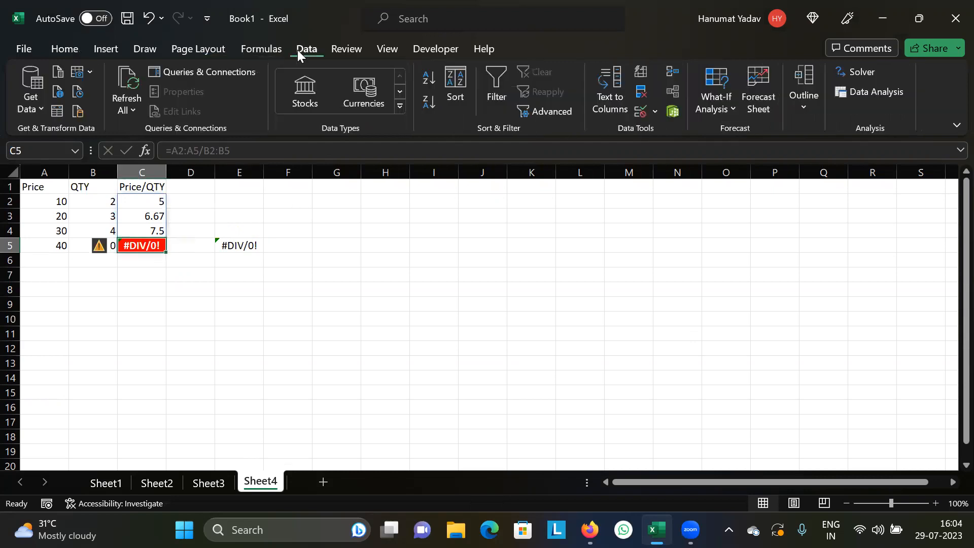
pyautogui.click(654, 113)
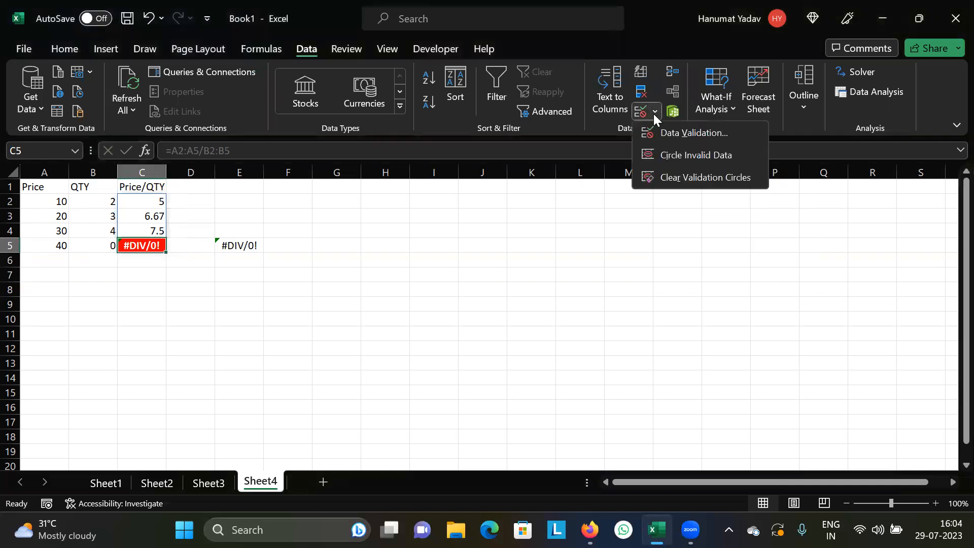
pyautogui.click(661, 127)
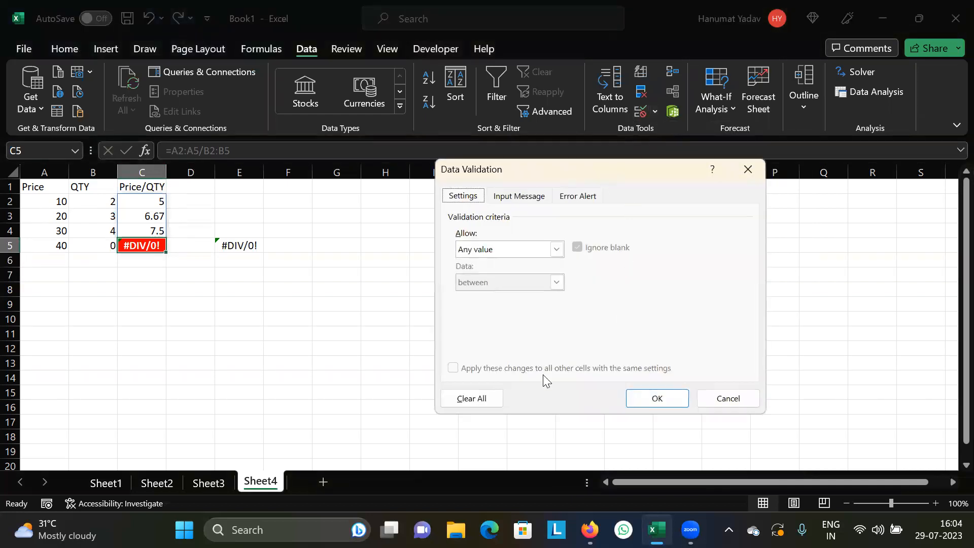
pyautogui.click(473, 398)
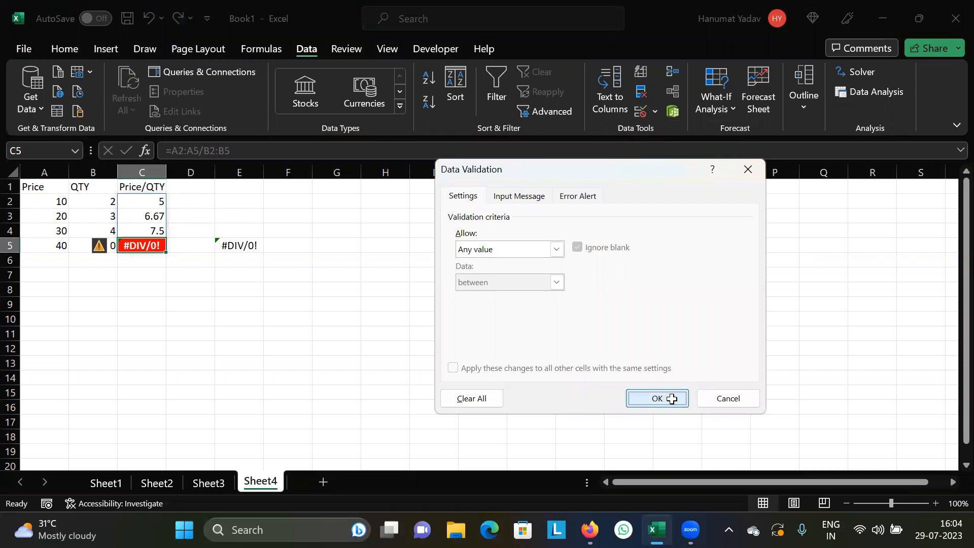
pyautogui.click(671, 399)
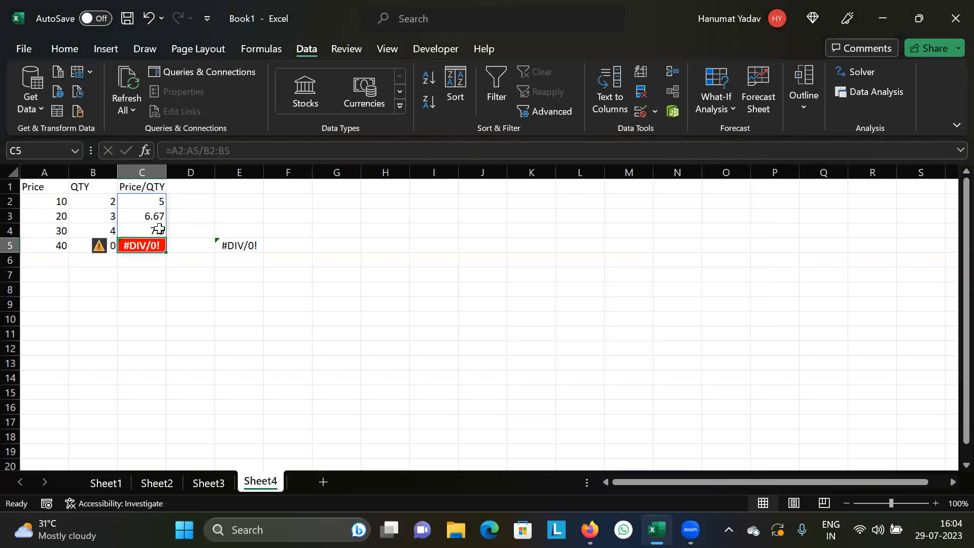
# Step: Clear the conditional formatting rules from the selected cell C5
pyautogui.click(67, 47)
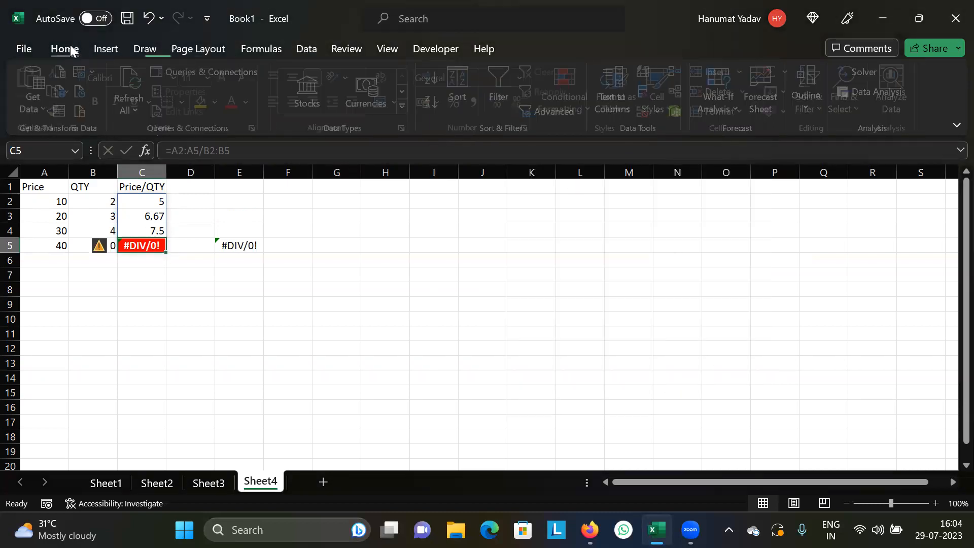
pyautogui.click(588, 107)
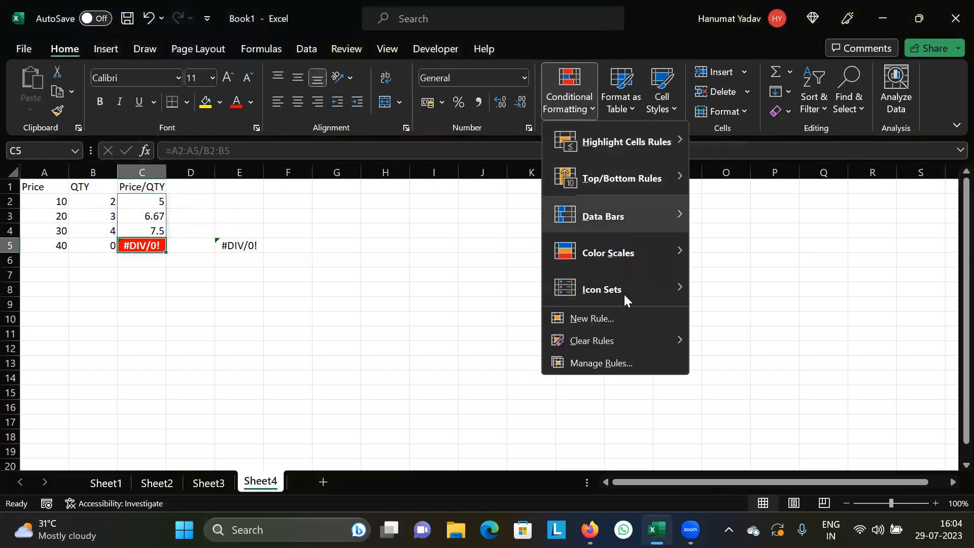
pyautogui.moveTo(620, 347)
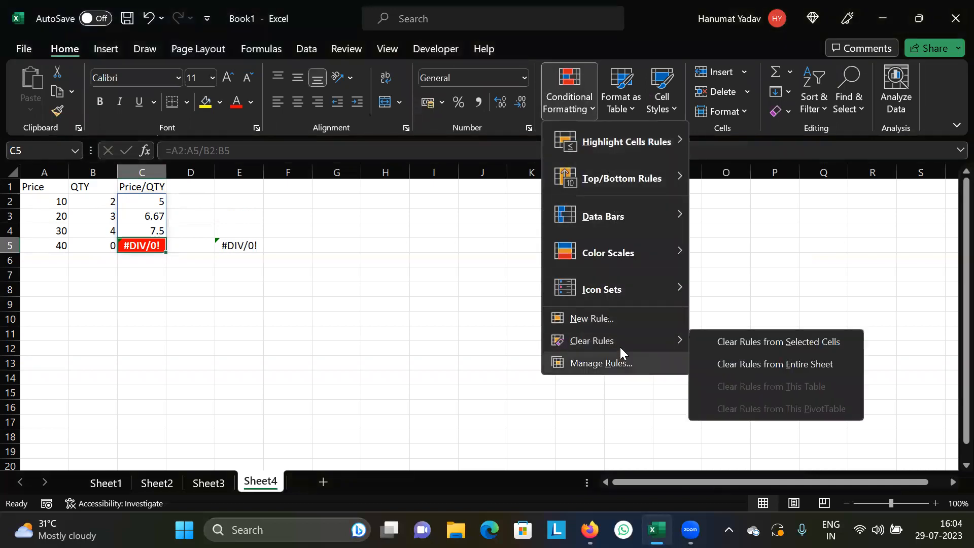
pyautogui.click(707, 340)
pyautogui.click(267, 296)
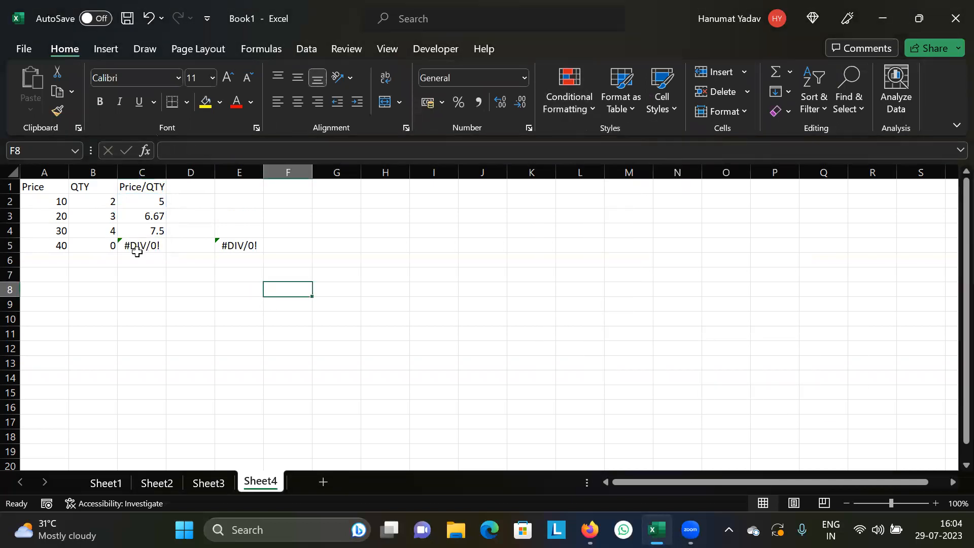
pyautogui.click(136, 245)
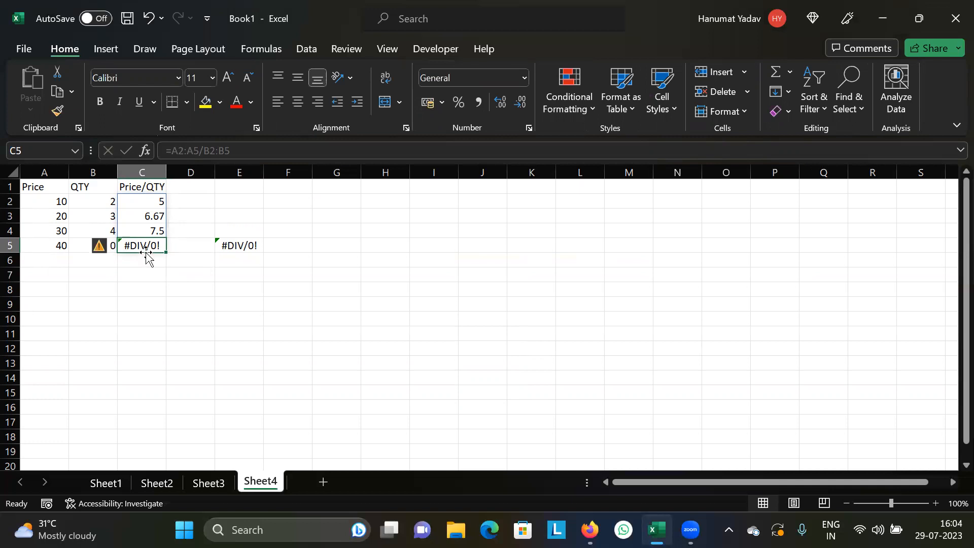
# Step: Start a new conditional formatting rule for C2:C5 that uses a formula to determine which cells to format
pyautogui.click(299, 51)
pyautogui.click(94, 51)
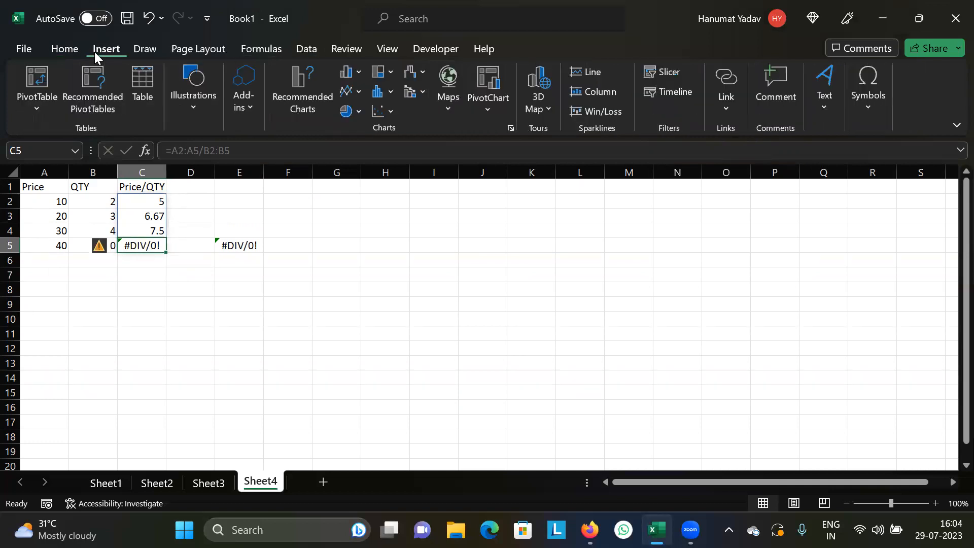
pyautogui.click(63, 53)
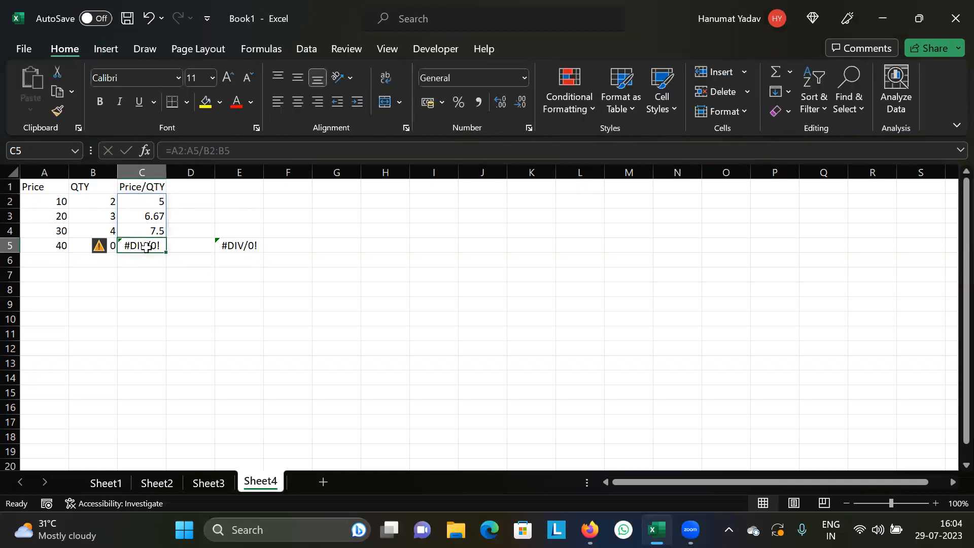
pyautogui.moveTo(144, 201); pyautogui.dragTo(145, 246)
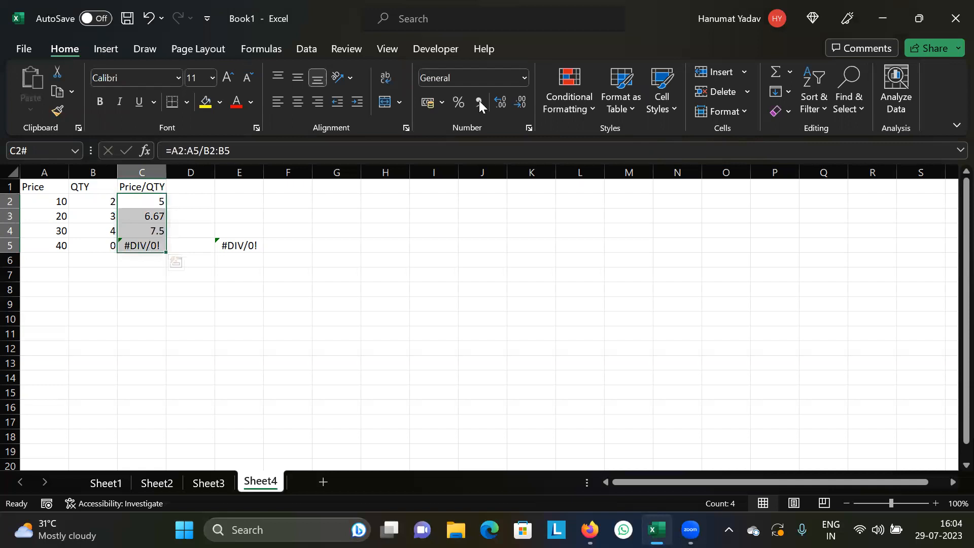
pyautogui.click(593, 111)
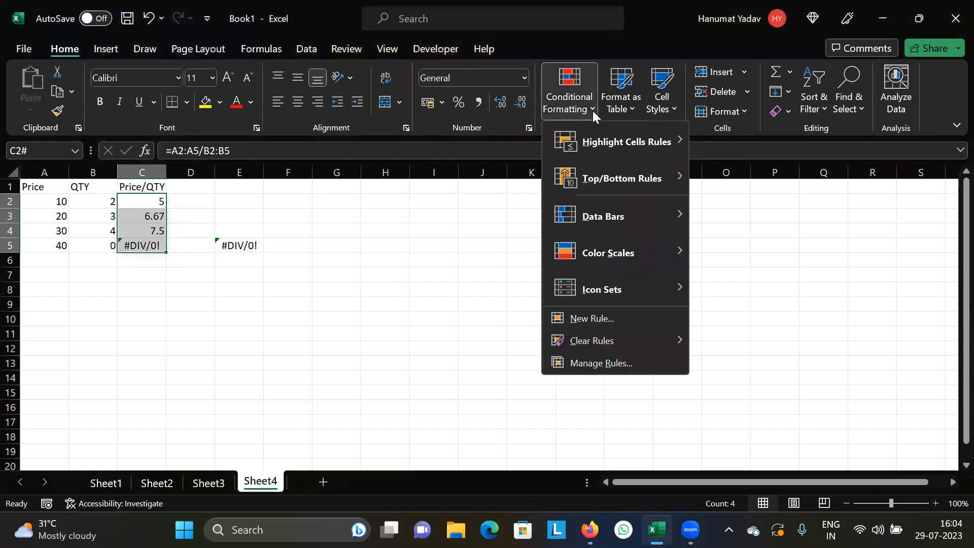
pyautogui.click(604, 319)
pyautogui.click(451, 282)
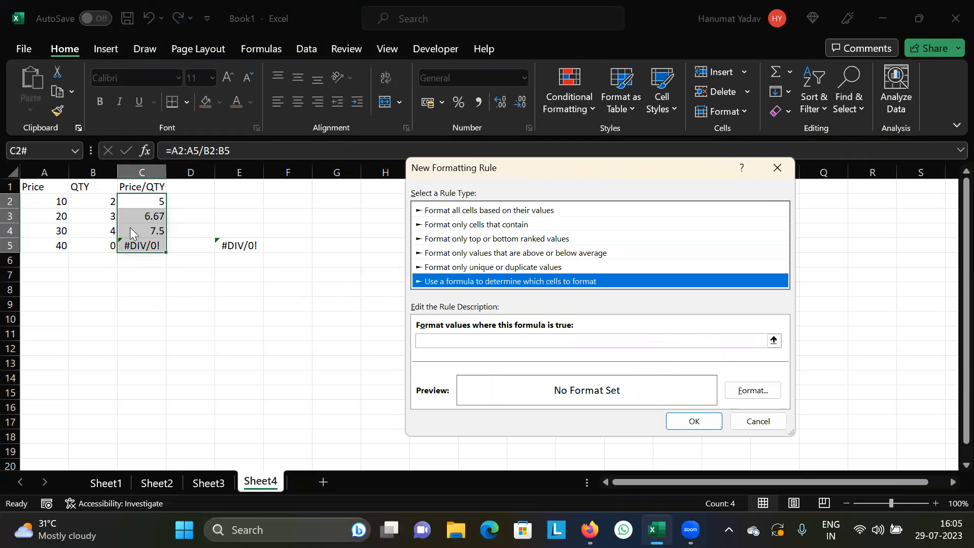
# Step: Set the rule's format to a light orange fill with a bold blue font
pyautogui.click(767, 392)
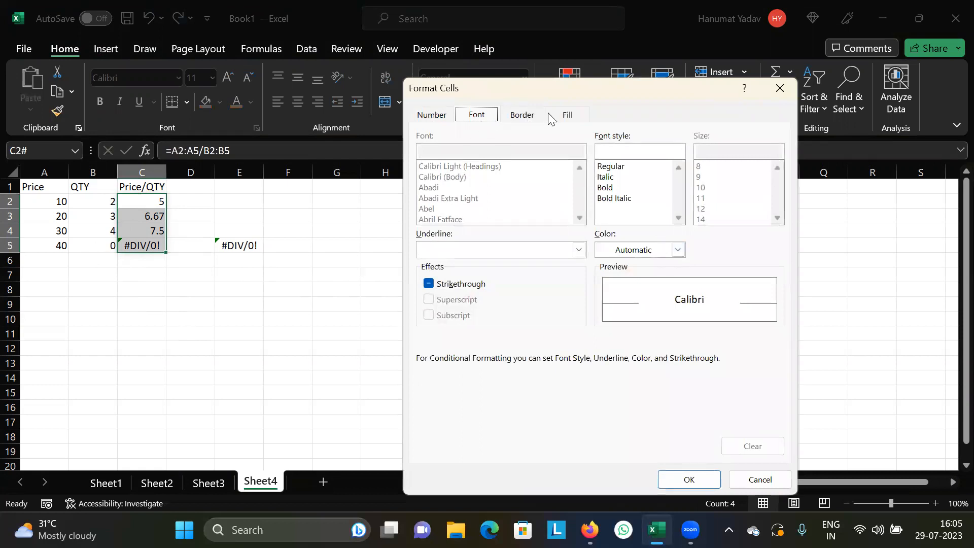
pyautogui.click(549, 114)
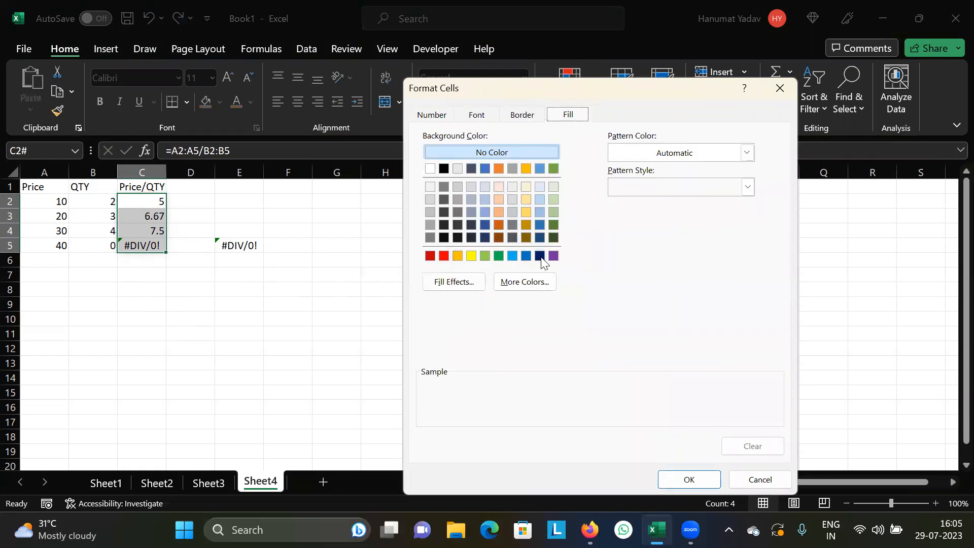
pyautogui.click(499, 212)
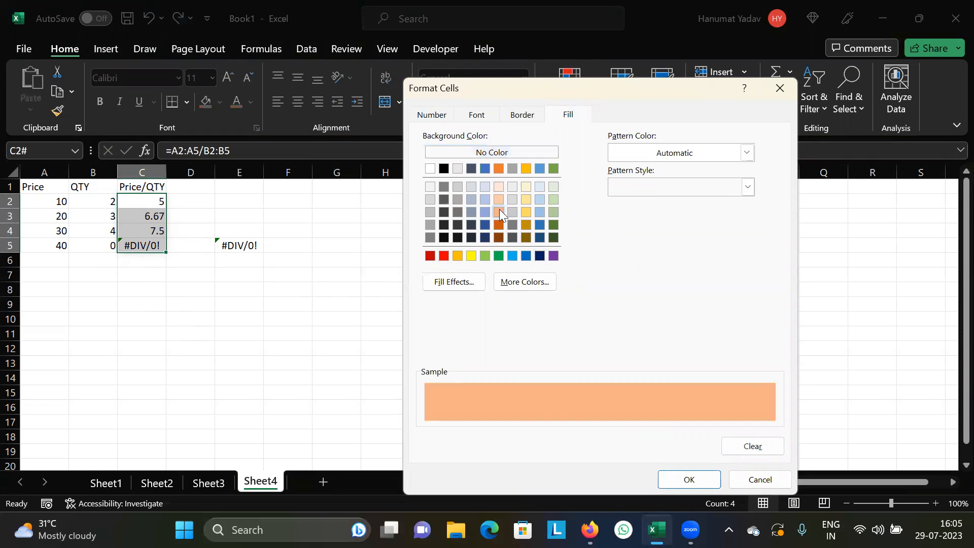
pyautogui.click(489, 115)
pyautogui.click(605, 189)
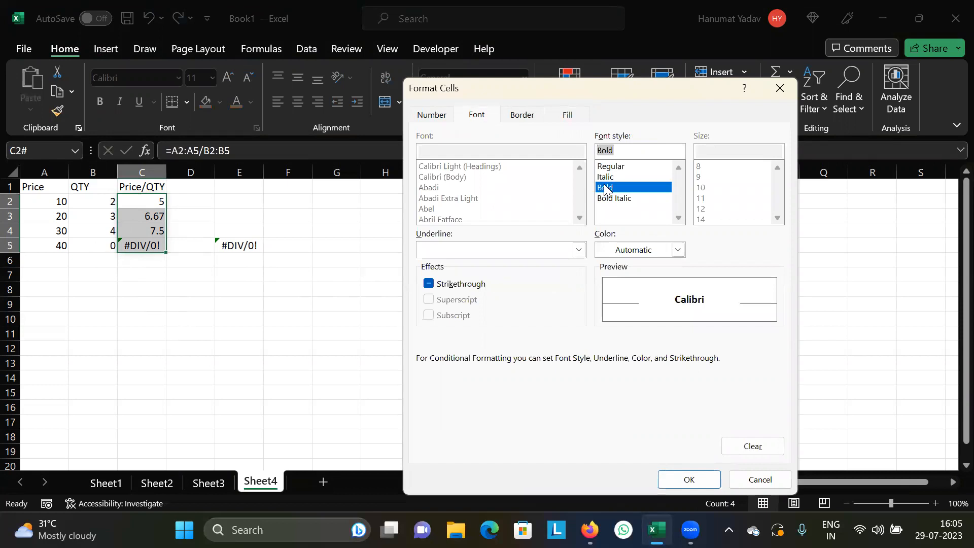
pyautogui.click(640, 250)
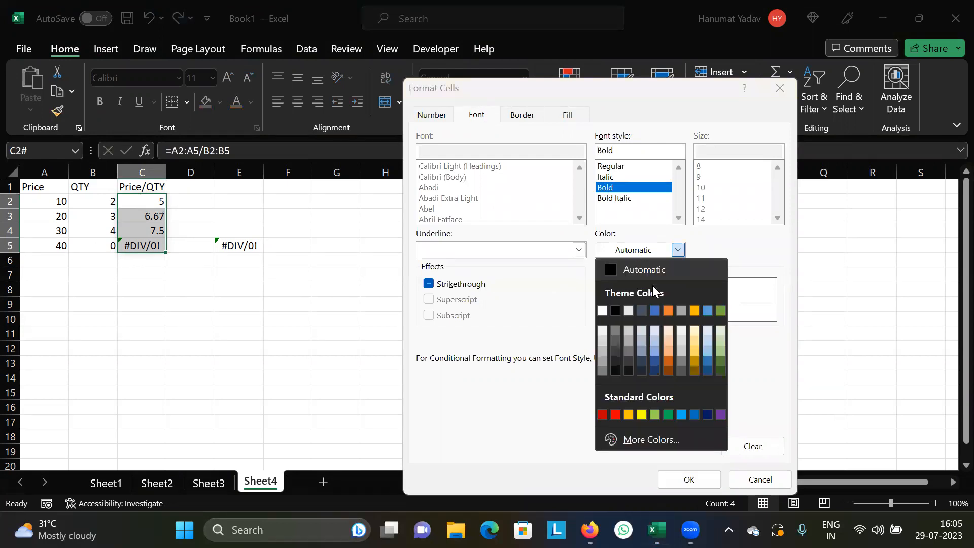
pyautogui.click(656, 311)
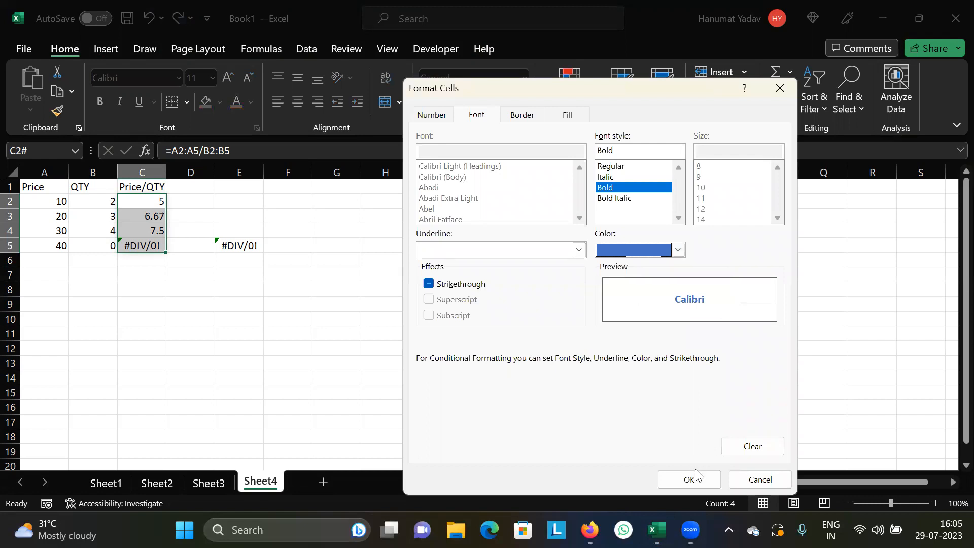
pyautogui.click(686, 481)
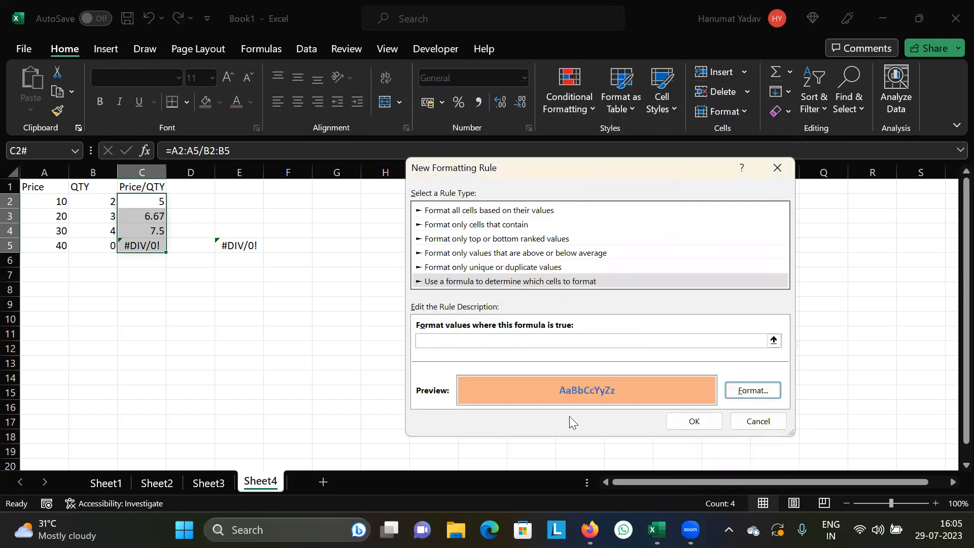
# Step: Enter =ISERROR(C2) as the rule's formula with a relative reference and apply the rule
pyautogui.click(482, 341)
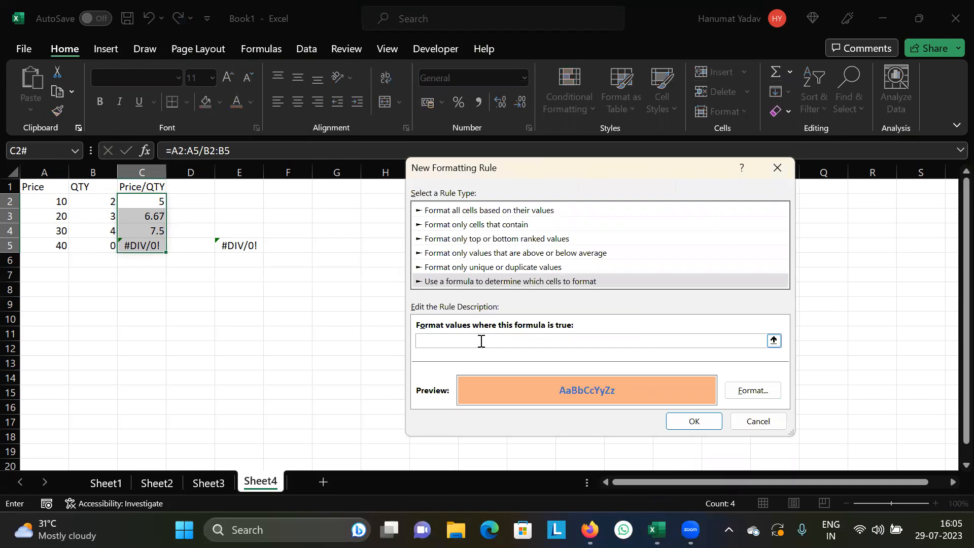
pyautogui.write('=ISERROR(')
pyautogui.click(136, 203)
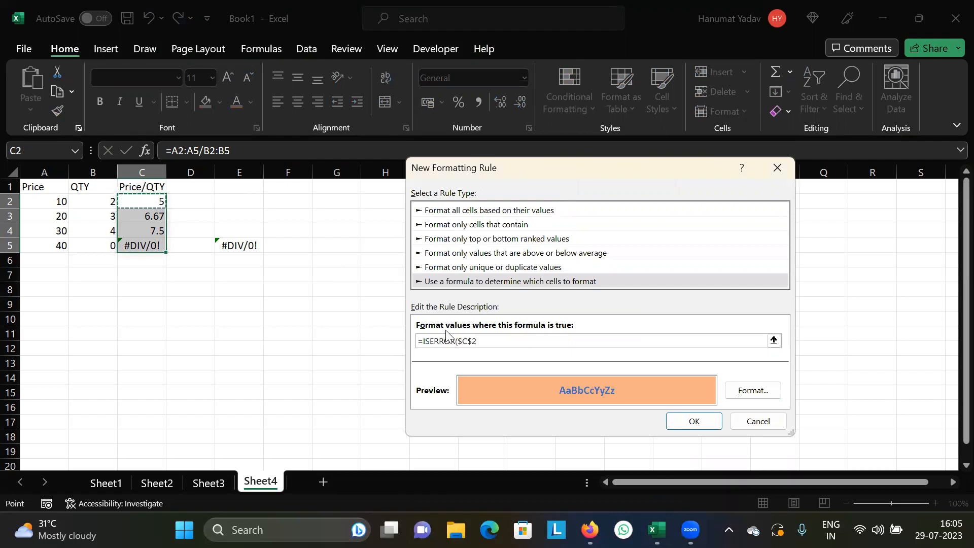
pyautogui.press('BackSpace')
pyautogui.press('BackSpace')
pyautogui.press('BackSpace')
pyautogui.press('BackSpace')
pyautogui.write('C2')
pyautogui.click(689, 423)
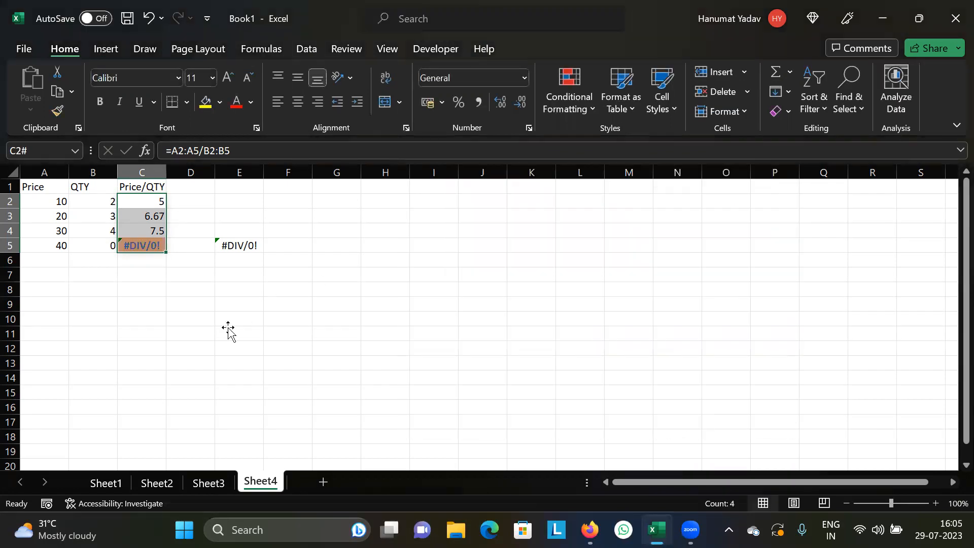
# Step: Clear the division formula from cell E5
pyautogui.click(227, 329)
pyautogui.click(146, 246)
pyautogui.click(148, 273)
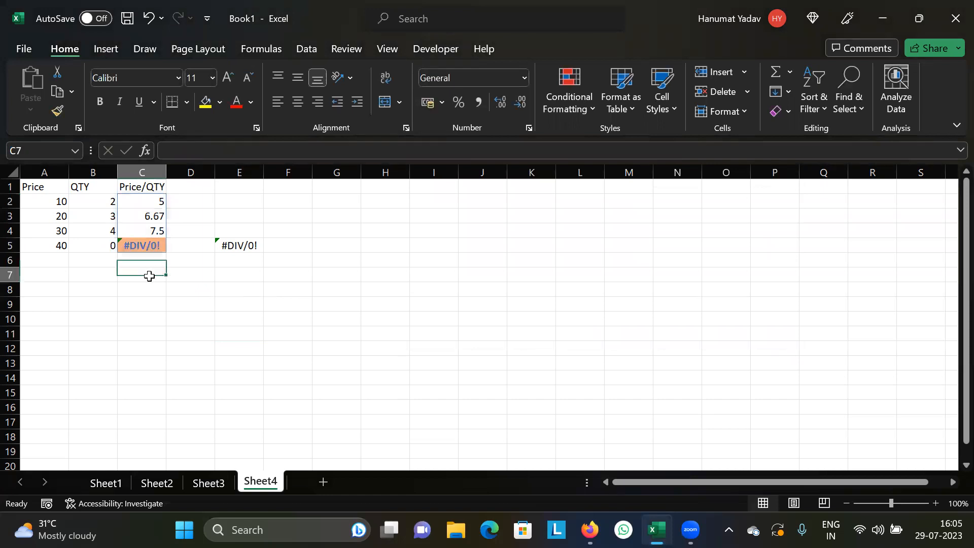
pyautogui.click(228, 246)
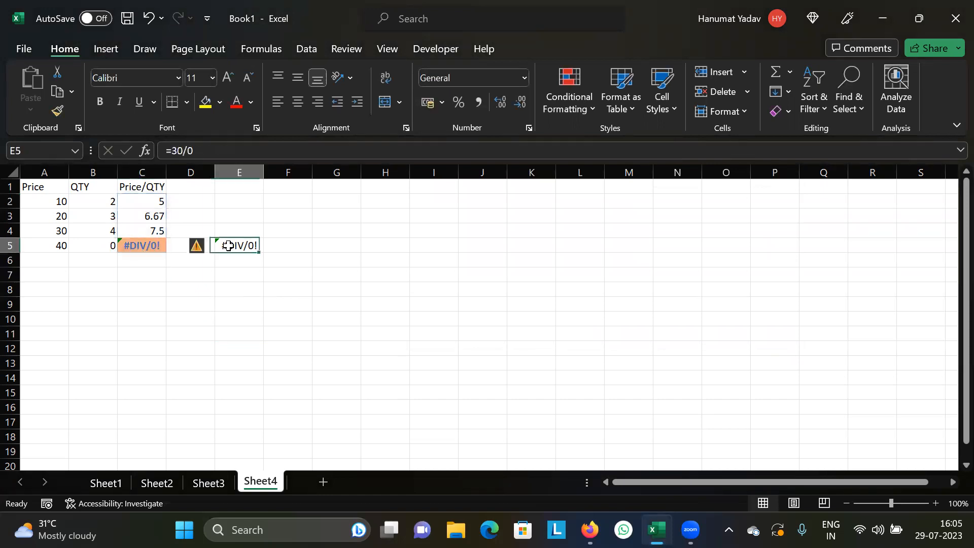
pyautogui.click(146, 247)
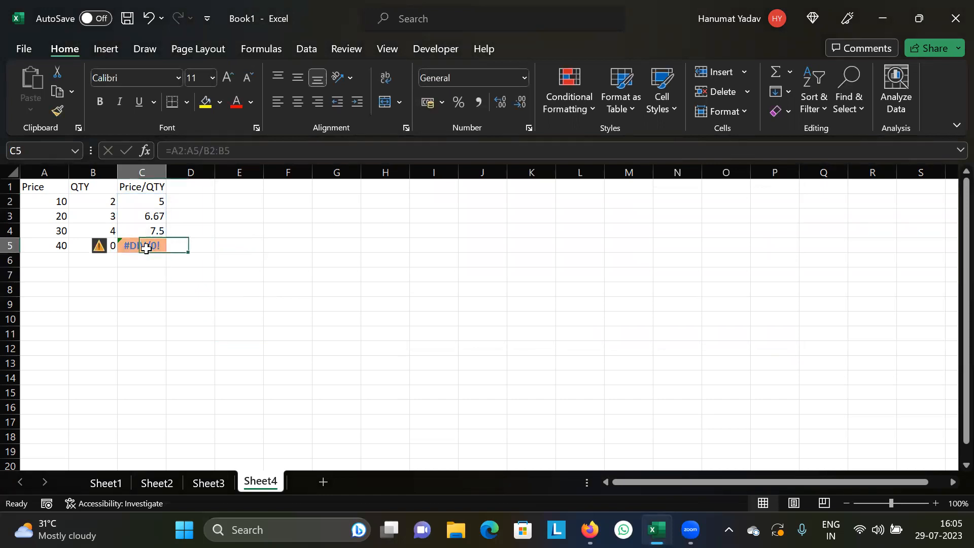
pyautogui.click(186, 204)
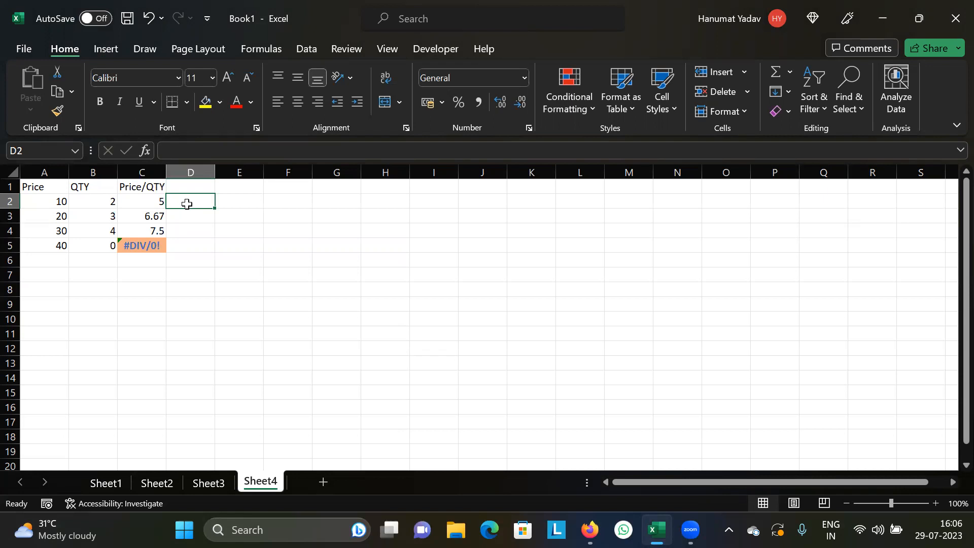
pyautogui.click(155, 249)
pyautogui.click(185, 248)
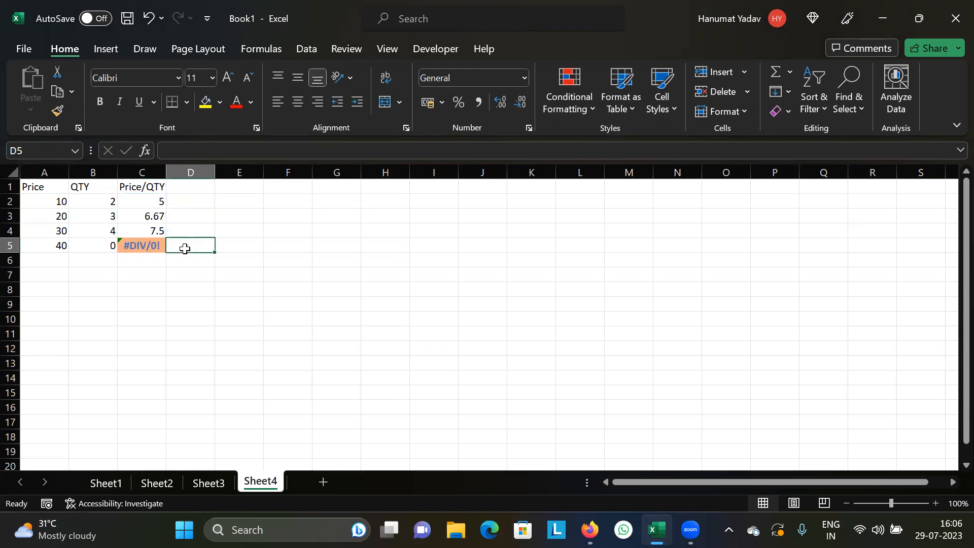
pyautogui.click(143, 231)
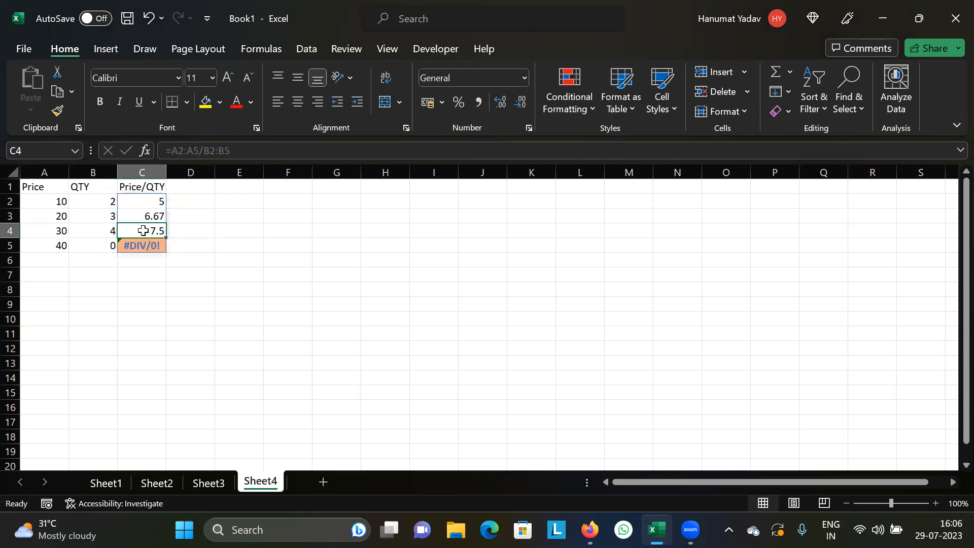
pyautogui.click(189, 231)
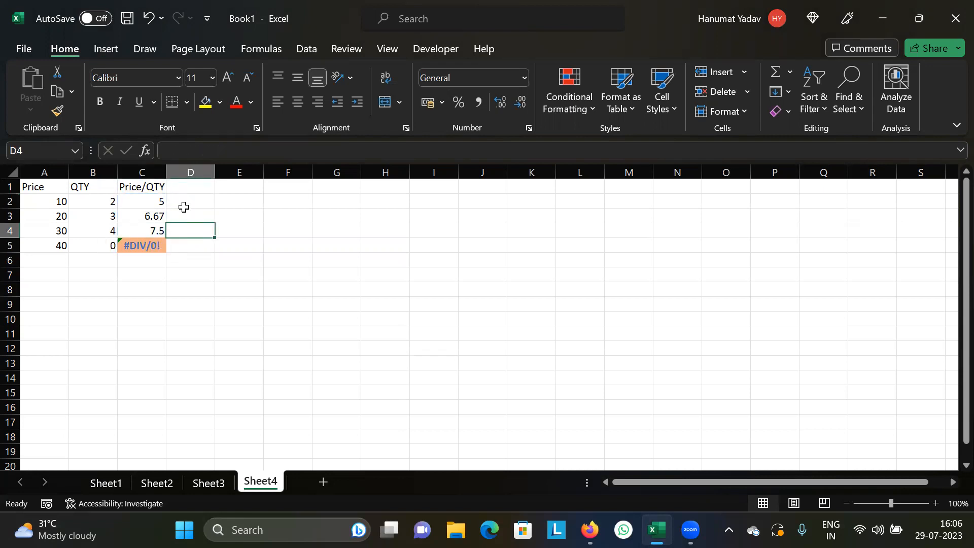
# Step: Enter =ISERROR(C2#) in cell D2 to test every Price/QTY result, and check the row 5 result
pyautogui.click(184, 207)
pyautogui.write('=')
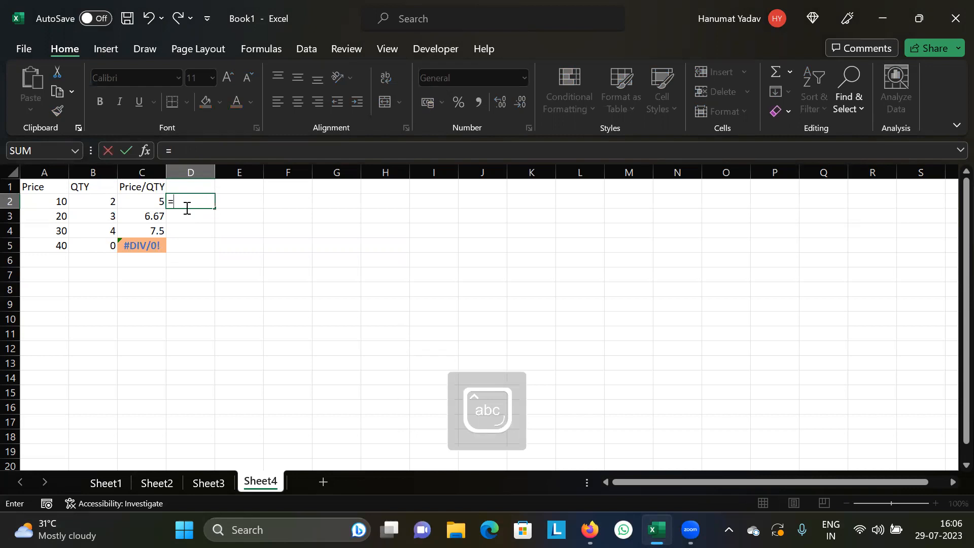
pyautogui.write('iserr')
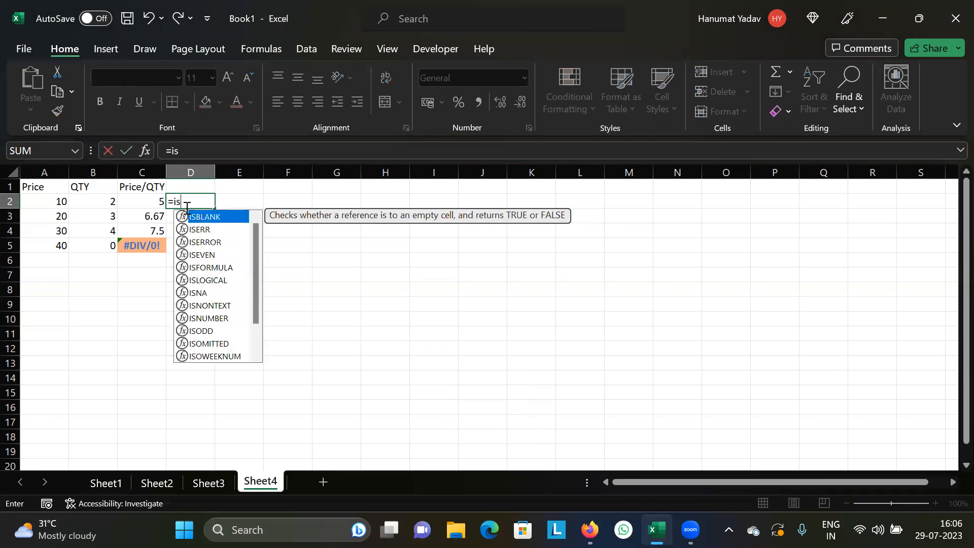
pyautogui.press('Down')
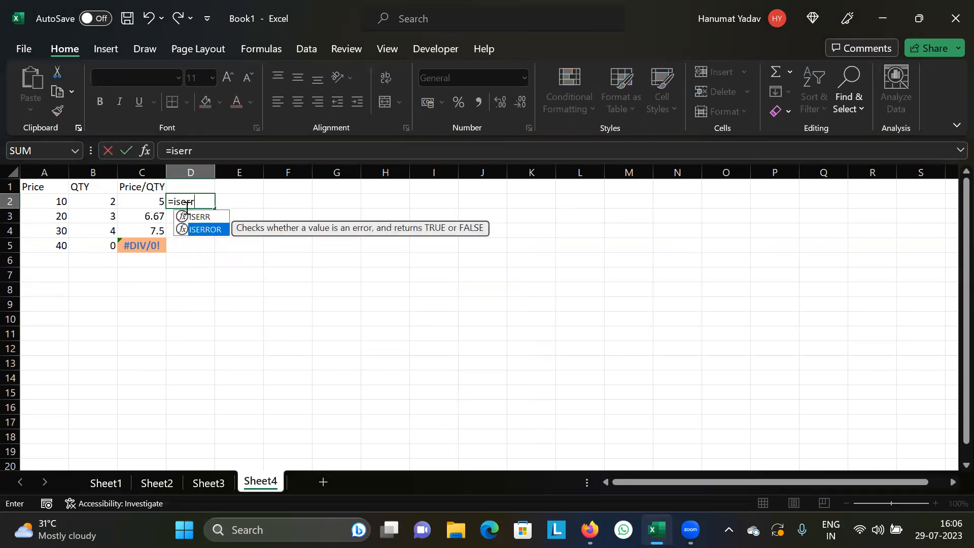
pyautogui.press('Tab')
pyautogui.moveTo(153, 199); pyautogui.dragTo(155, 244)
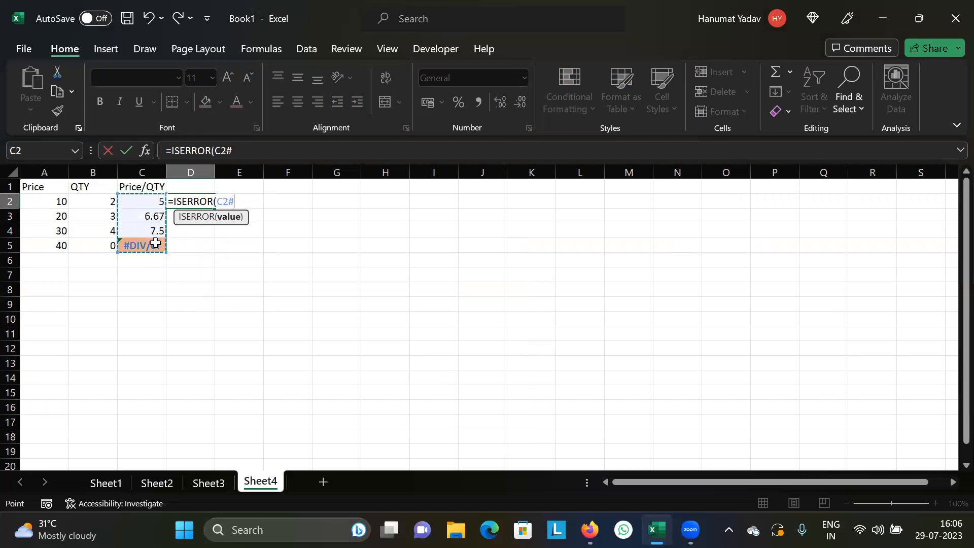
pyautogui.write(')')
pyautogui.press('Return')
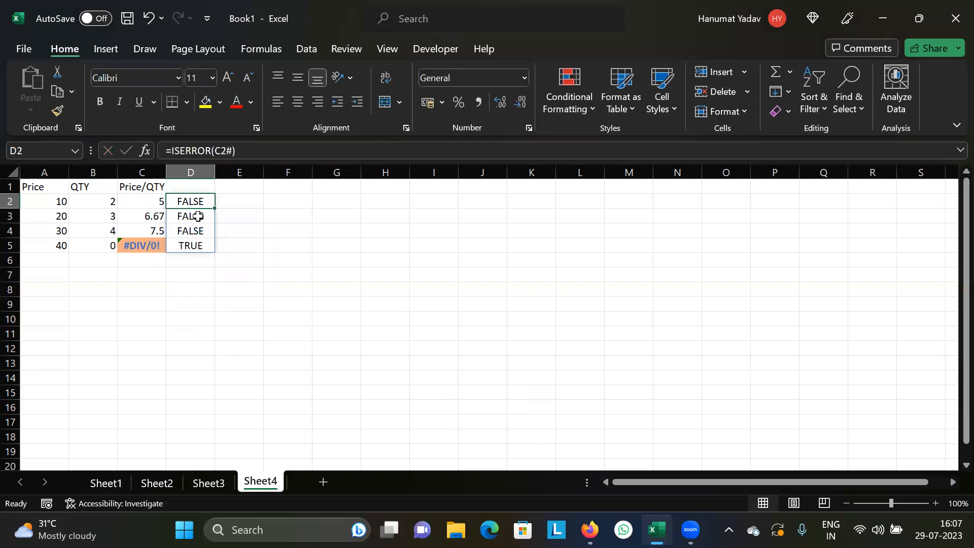
pyautogui.click(195, 246)
pyautogui.click(157, 246)
pyautogui.click(177, 244)
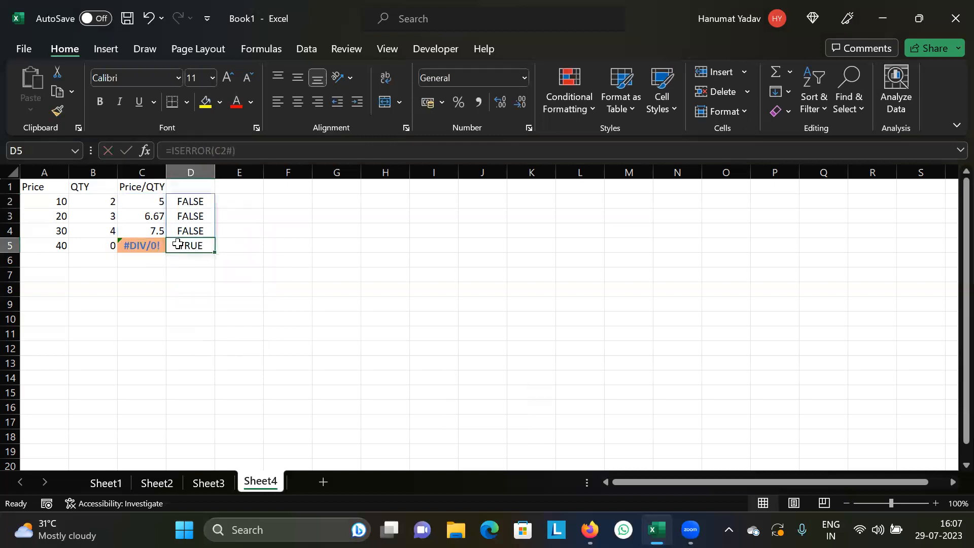
# Step: Copy the ISERROR results in D2:D5 and paste them starting at cell E2
pyautogui.click(203, 200)
pyautogui.moveTo(204, 201); pyautogui.dragTo(205, 246)
pyautogui.hotkey('ctrl', 'c')
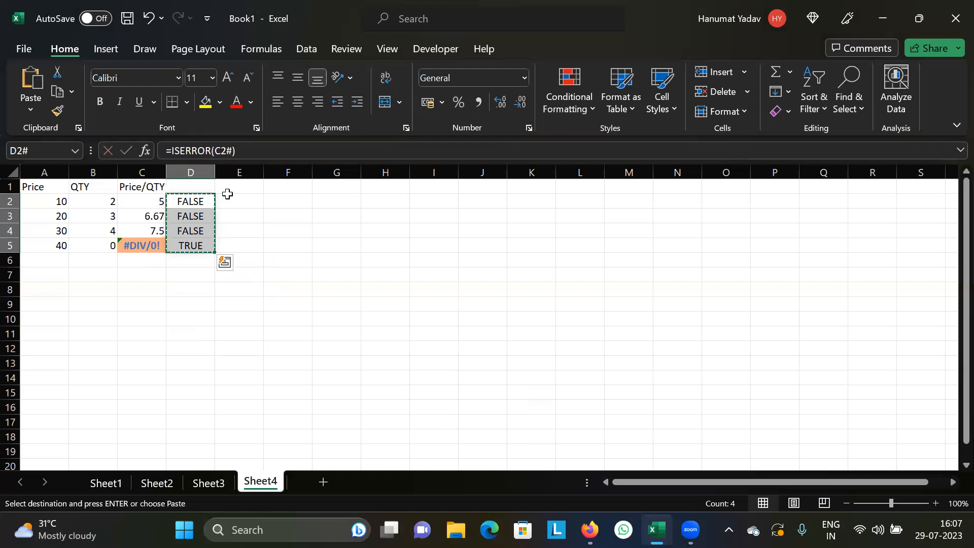
pyautogui.click(228, 198)
pyautogui.hotkey('ctrl', 'v')
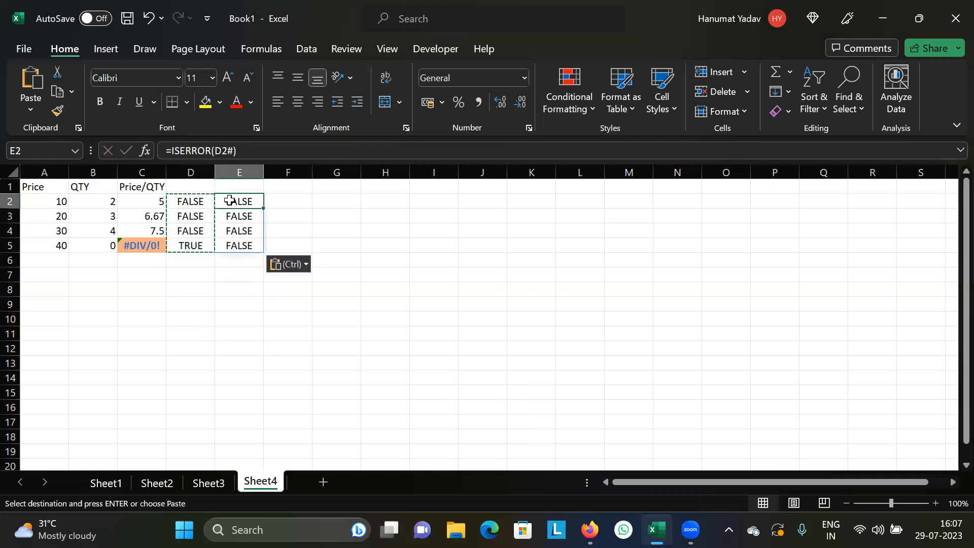
# Step: Edit the formula in E2 to =--(ISERROR(D2#)) so that it returns numbers instead of logical values
pyautogui.doubleClick(232, 201)
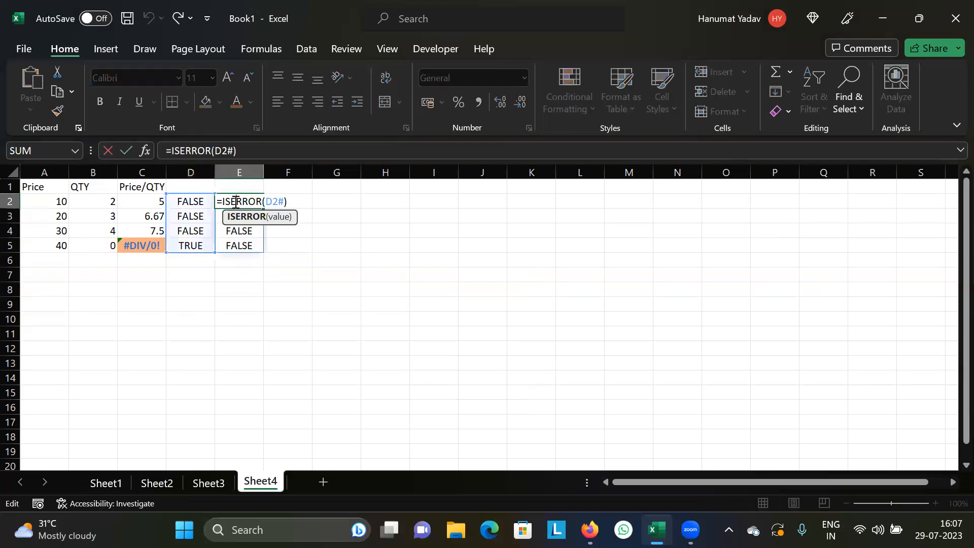
pyautogui.click(223, 201)
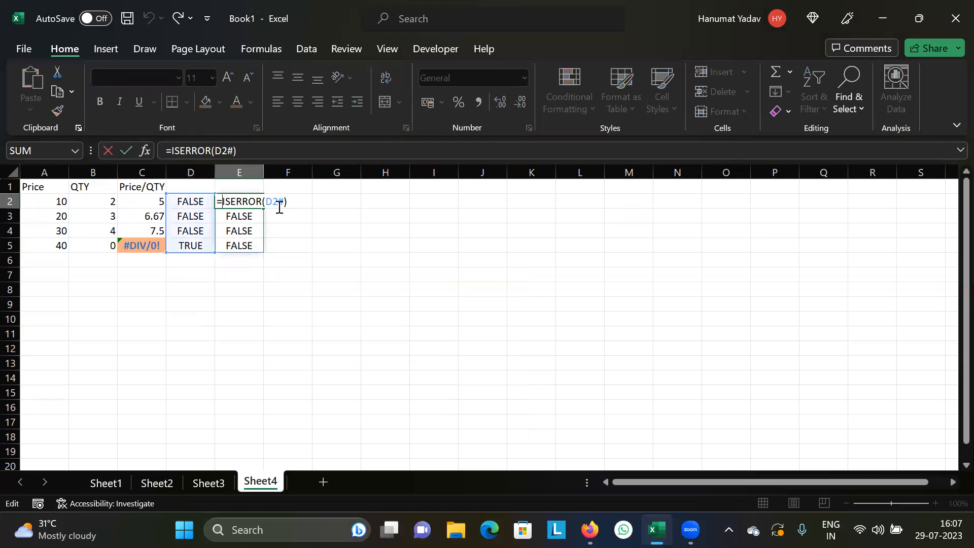
pyautogui.write('--')
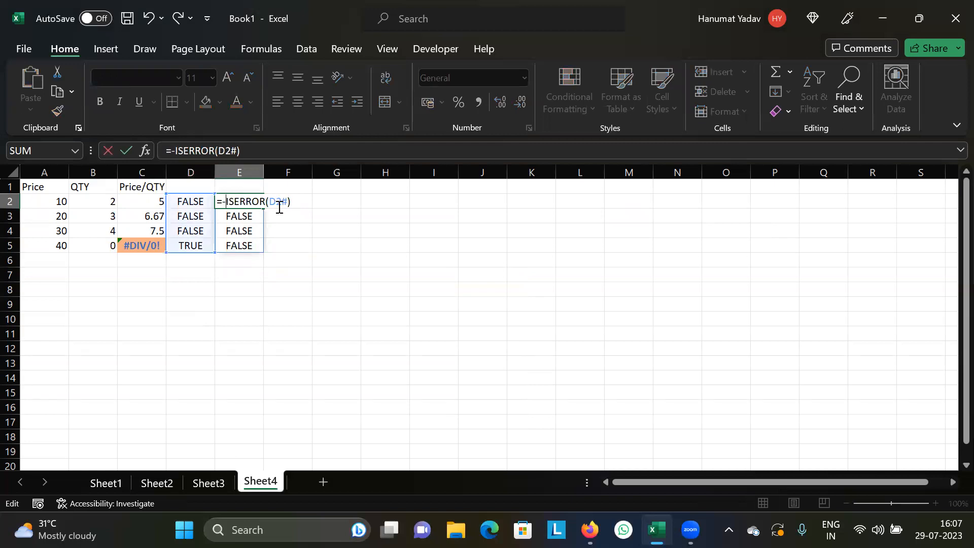
pyautogui.write('(')
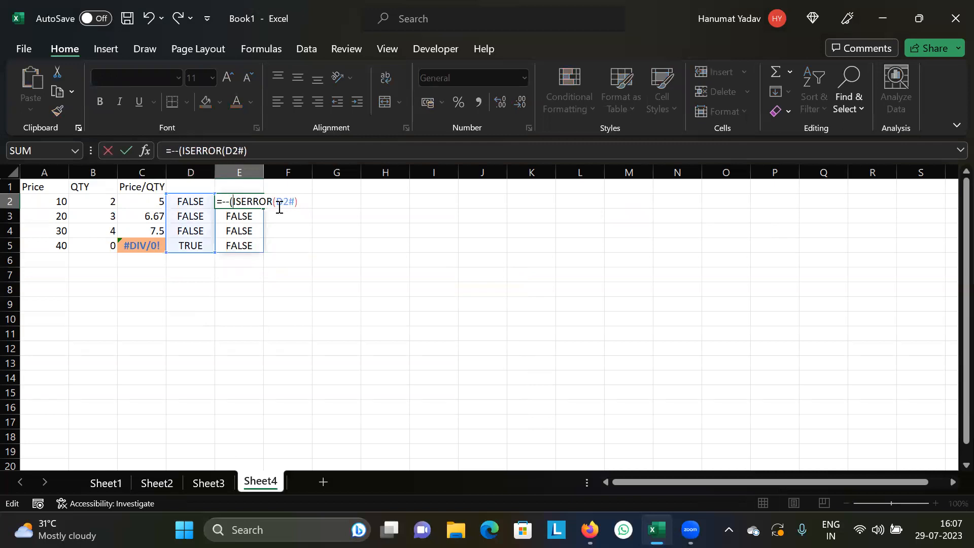
pyautogui.click(250, 151)
pyautogui.write(')')
pyautogui.press('Return')
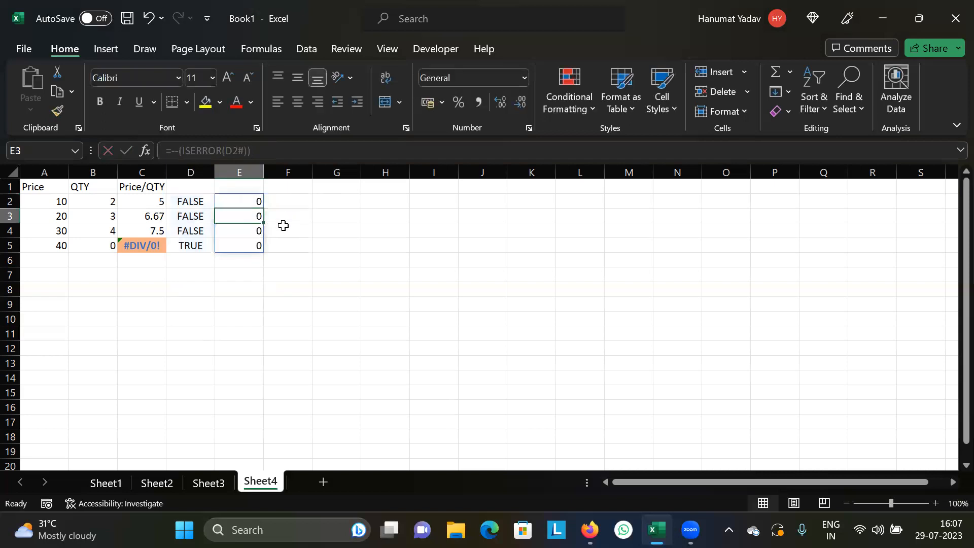
# Step: Check the converted results in E2 and E5, and undo the last formula edit in E2
pyautogui.click(250, 202)
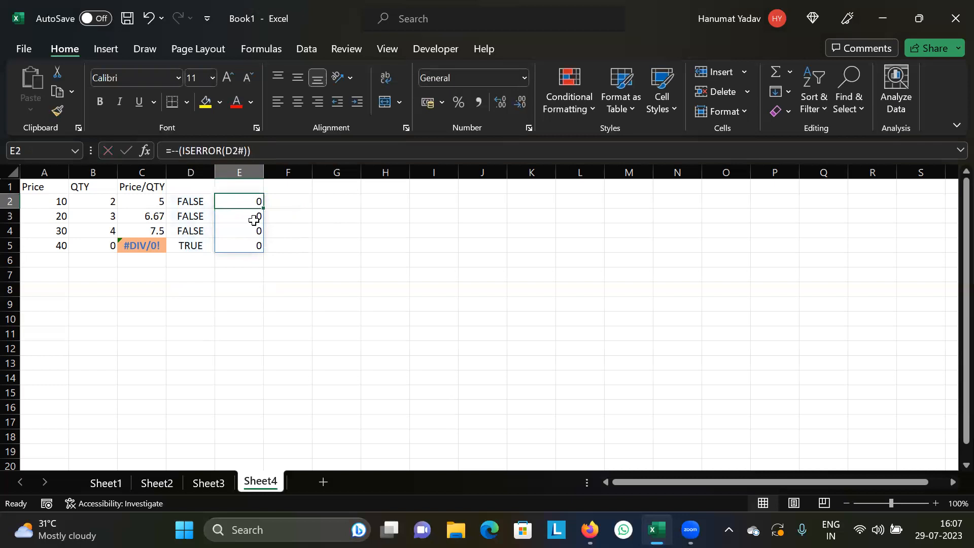
pyautogui.click(249, 247)
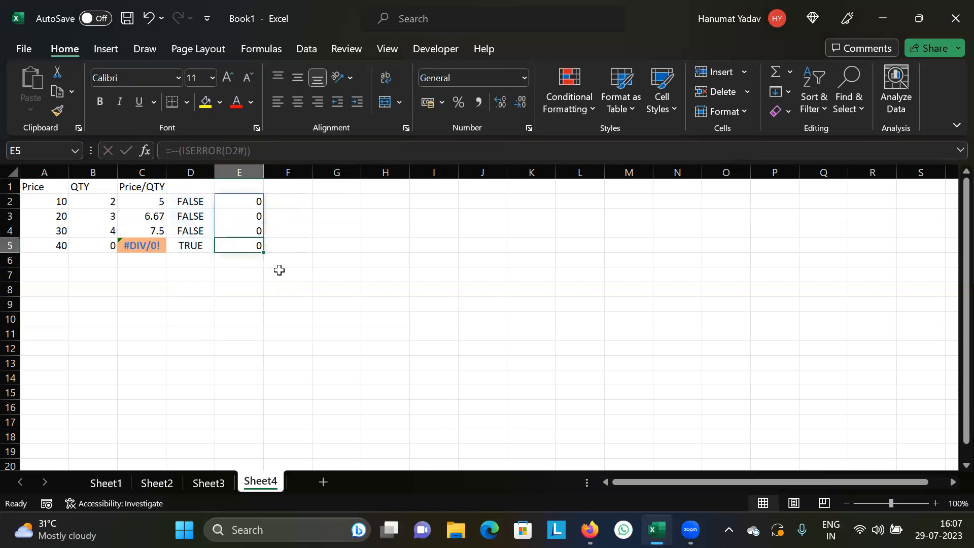
pyautogui.hotkey('ctrl', 'z')
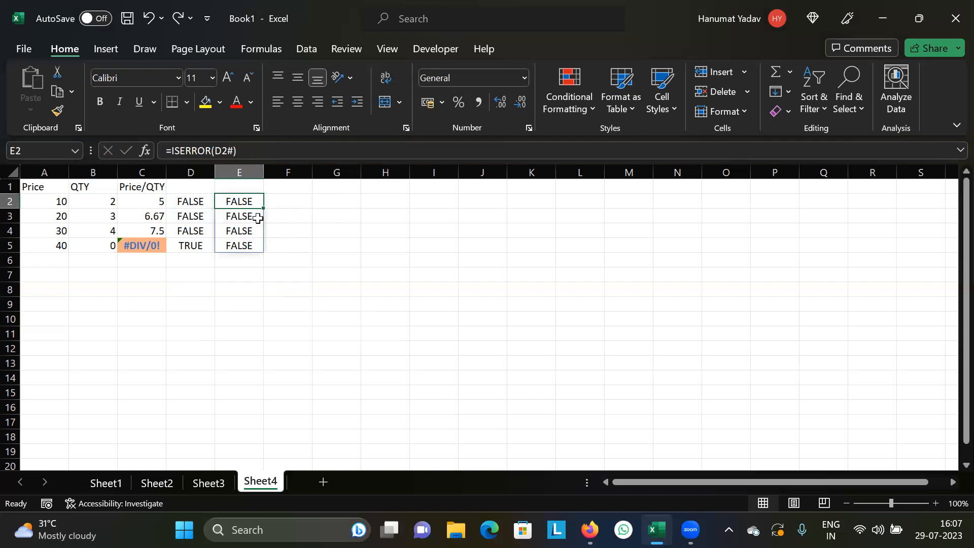
# Step: Apply the double negative to the ISERROR formula in E2 again, making it =--(ISERROR(D2#))
pyautogui.doubleClick(233, 202)
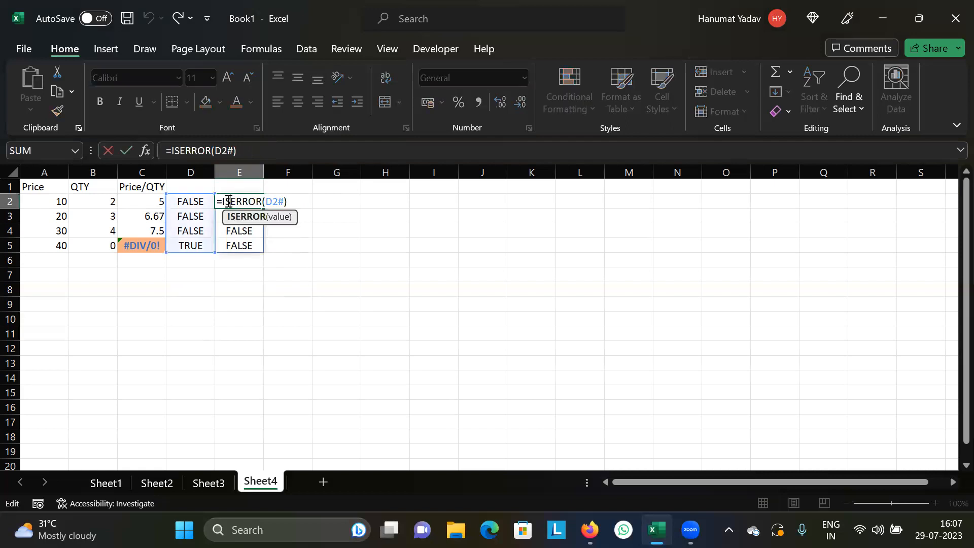
pyautogui.click(225, 201)
pyautogui.write('--')
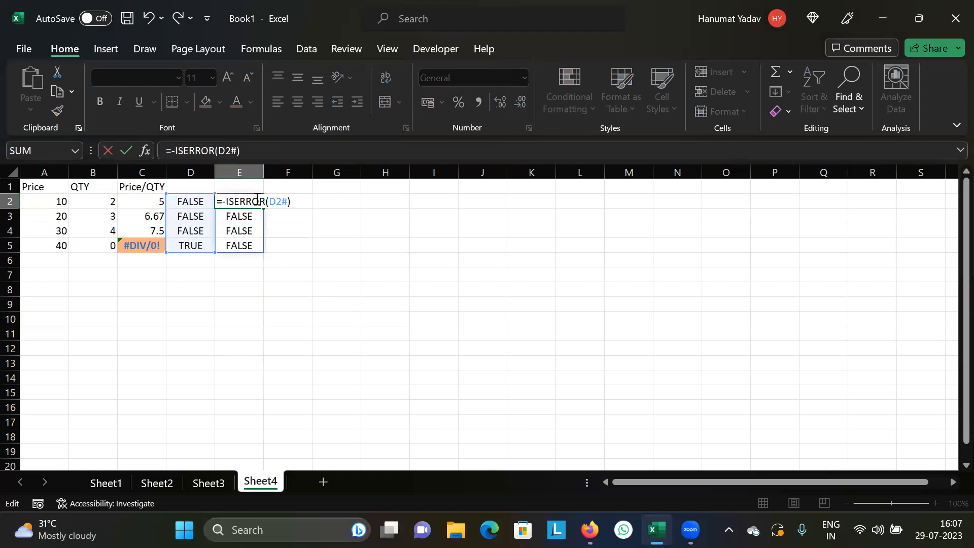
pyautogui.write('(')
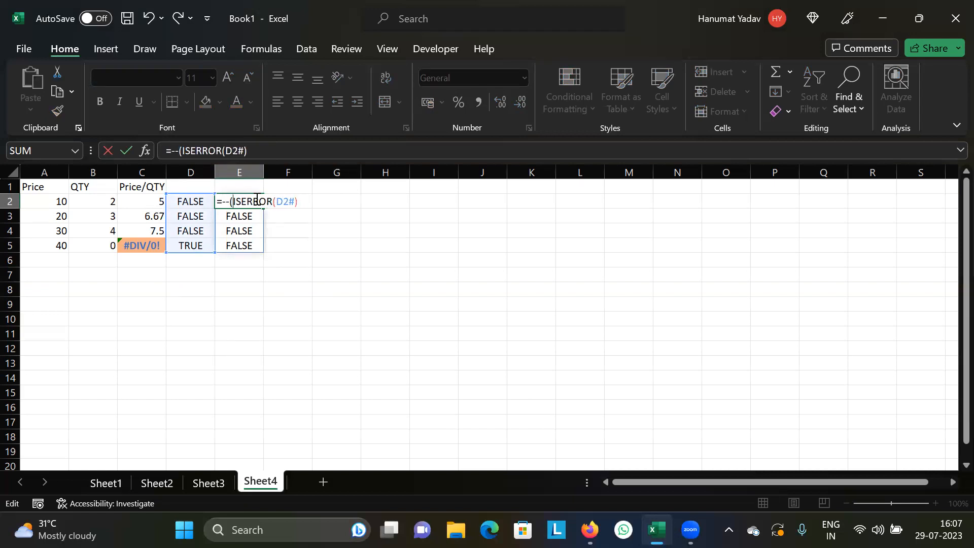
pyautogui.click(257, 158)
pyautogui.write(')')
pyautogui.hotkey('ctrl', 'Return')
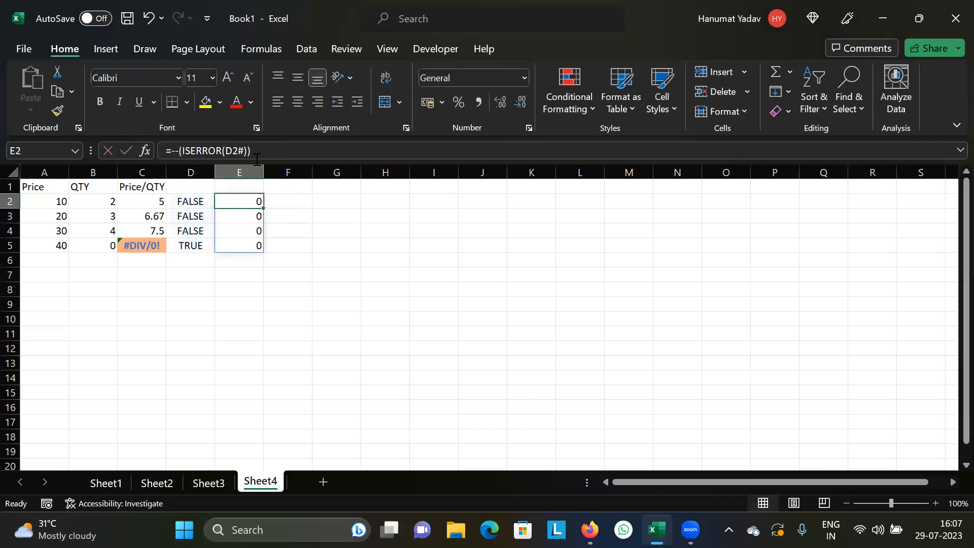
# Step: Undo the formula edit in E2 and the pasted ISERROR results in E2:E5
pyautogui.hotkey('ctrl', 'z')
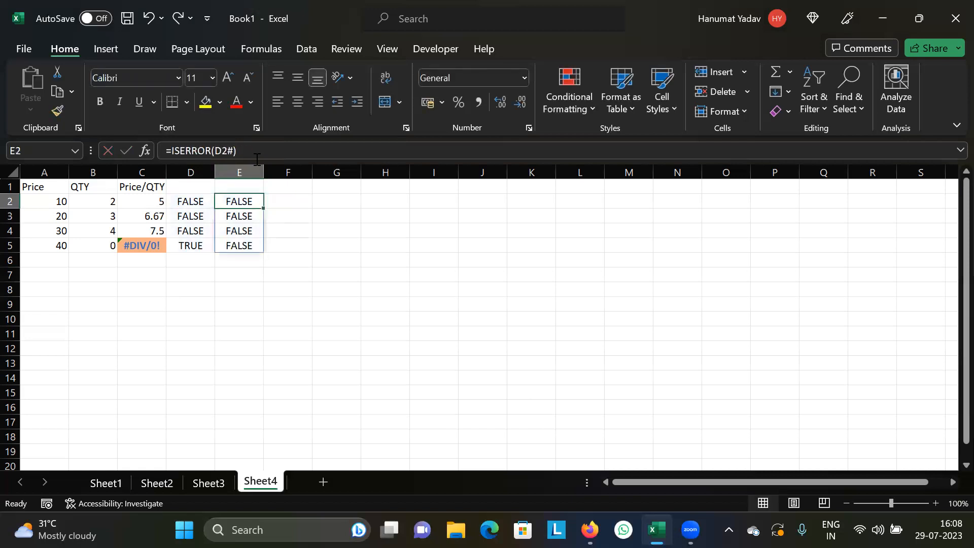
pyautogui.hotkey('ctrl', 'z')
# Step: Enter =--(ISERROR(D2#)) in cell D6 to turn the logical results into numbers
pyautogui.click(184, 264)
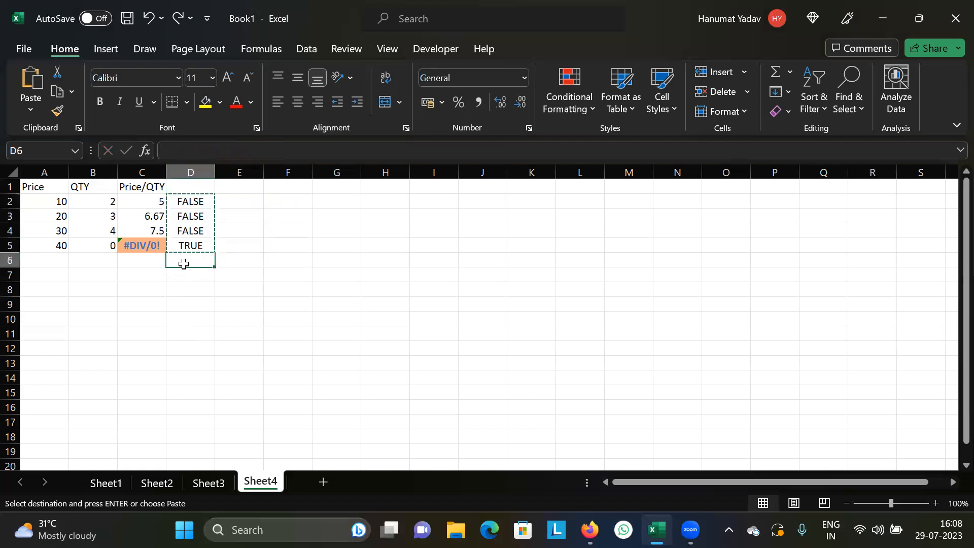
pyautogui.write('=')
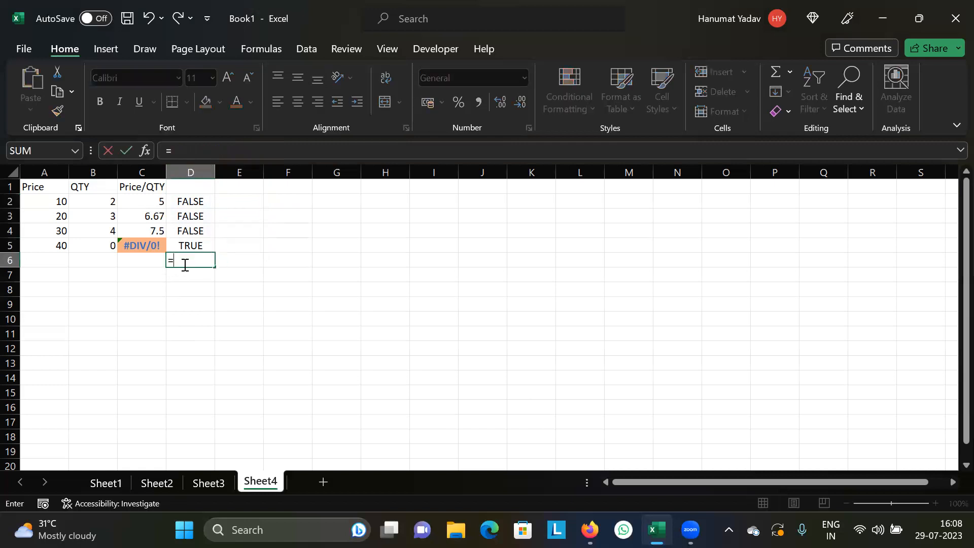
pyautogui.write('--(')
pyautogui.click(191, 199)
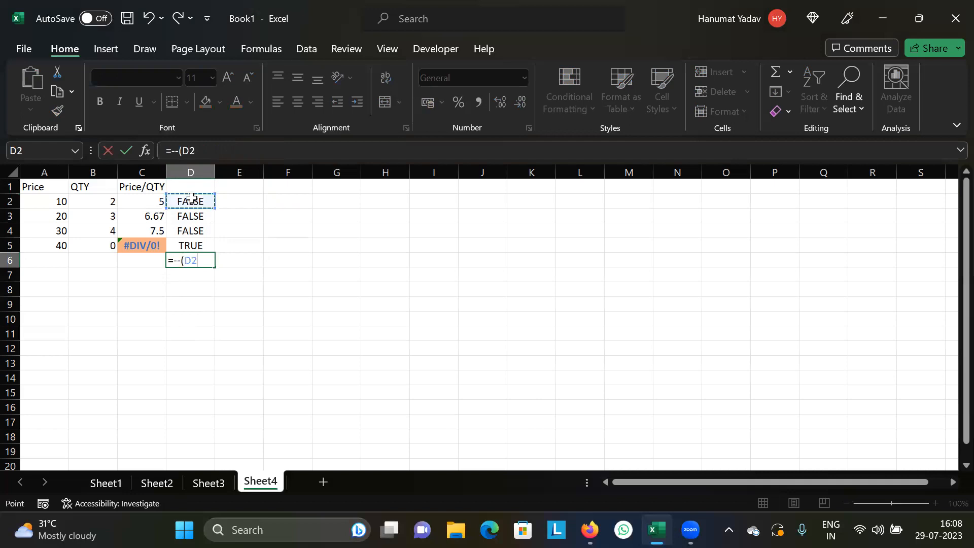
pyautogui.press('BackSpace')
pyautogui.press('BackSpace')
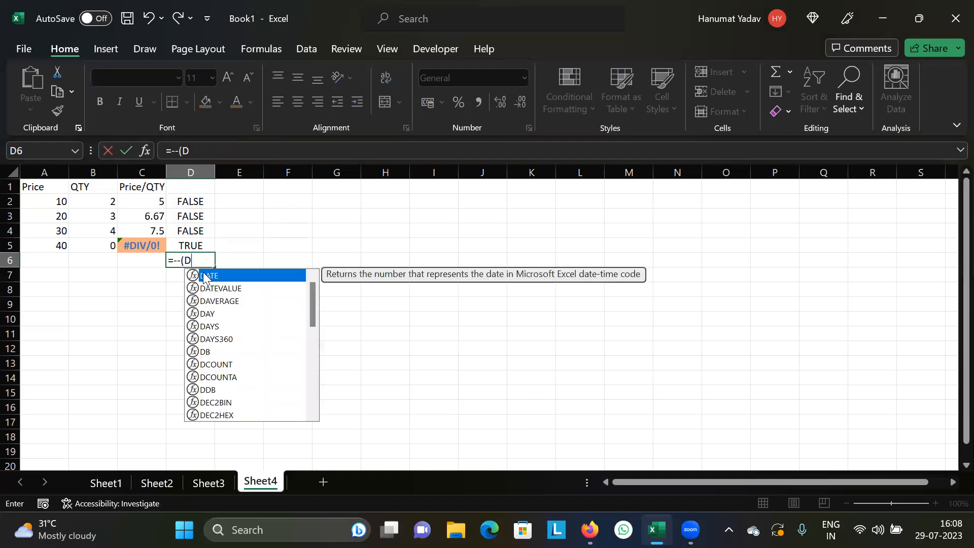
pyautogui.write('is')
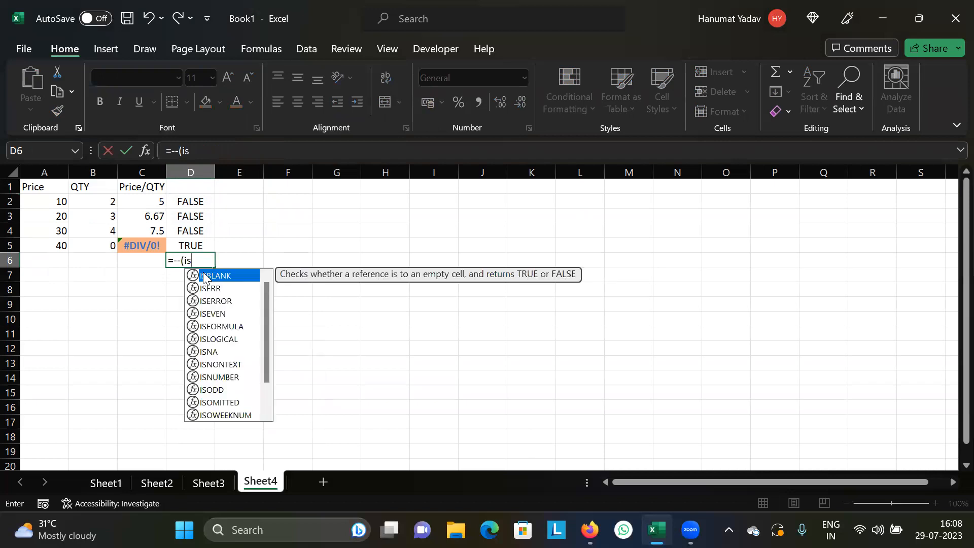
pyautogui.press('BackSpace')
pyautogui.press('BackSpace')
pyautogui.press('capslock')
pyautogui.write('IS')
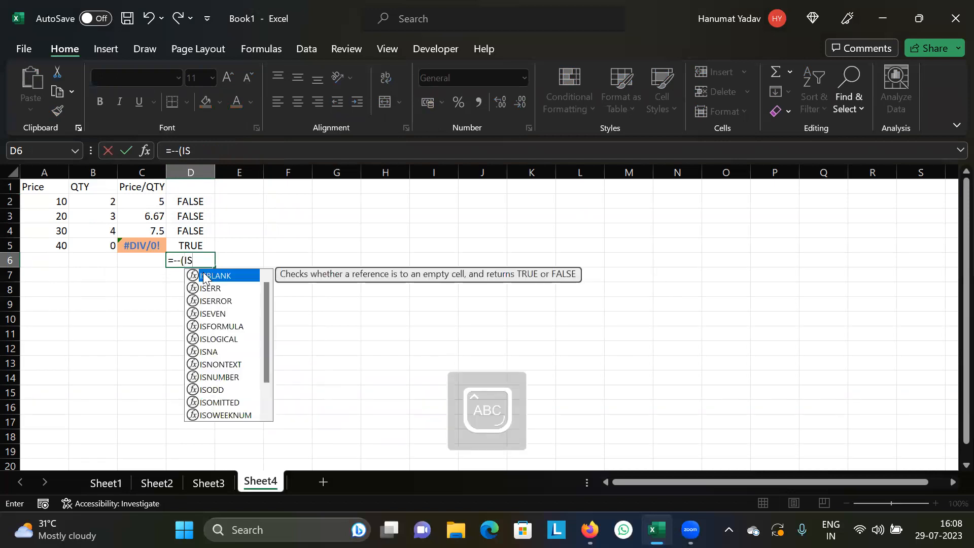
pyautogui.write('E')
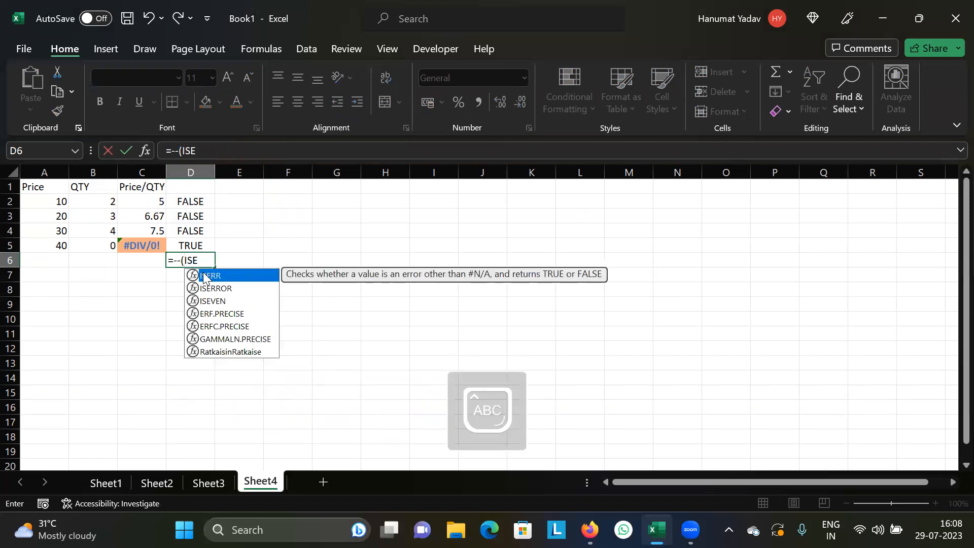
pyautogui.doubleClick(213, 288)
pyautogui.moveTo(200, 202); pyautogui.dragTo(201, 242)
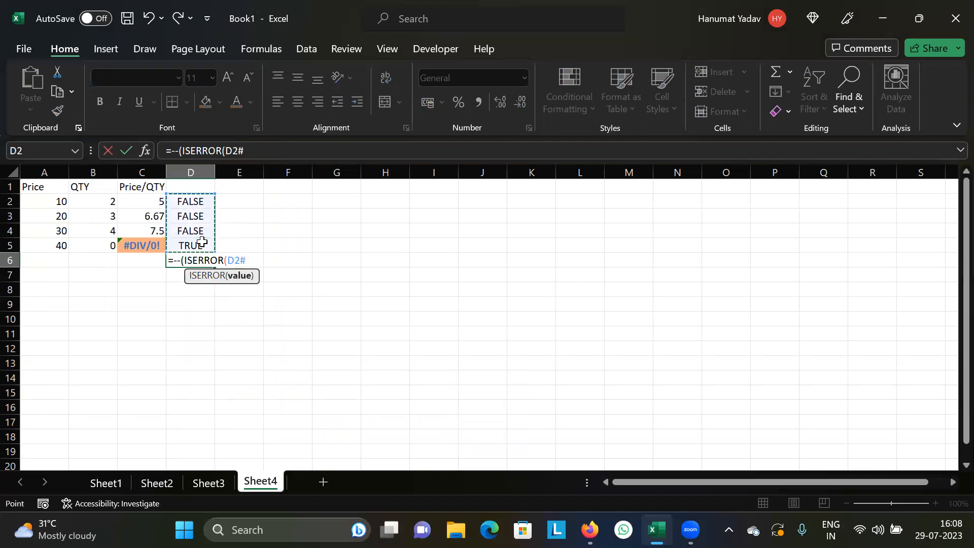
pyautogui.write('))')
pyautogui.press('Return')
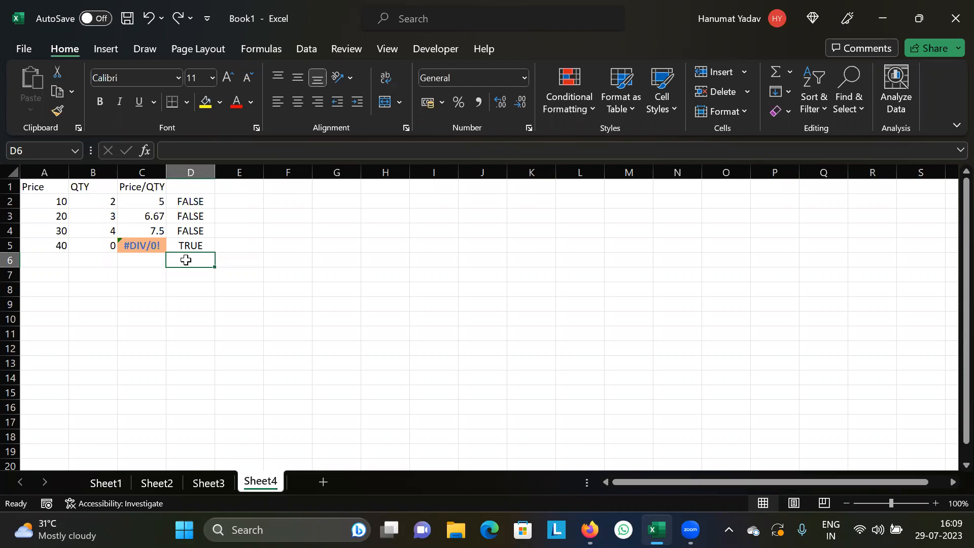
# Step: Enter =(--ISERROR(D2#)) in cell D6, with the double negative inside the outer parentheses
pyautogui.write('=IS')
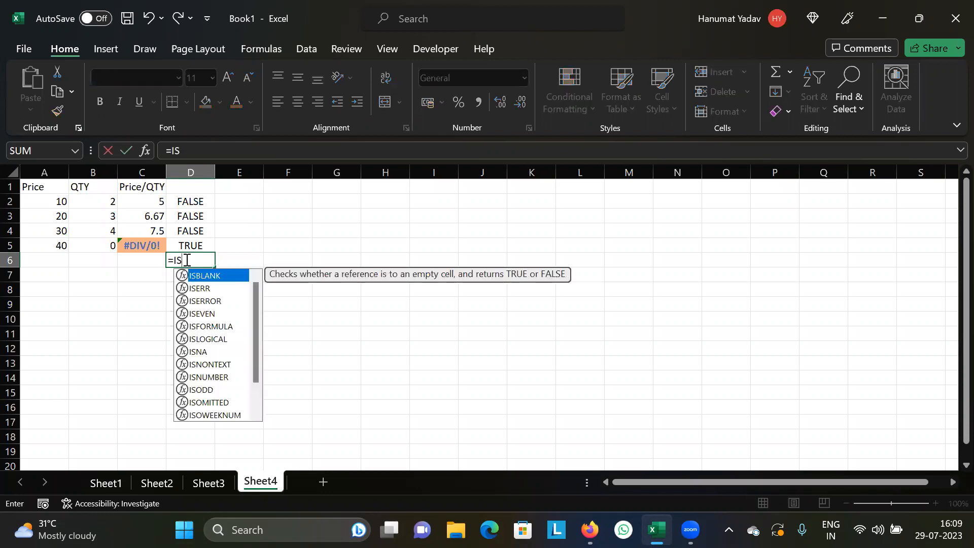
pyautogui.press('BackSpace')
pyautogui.press('BackSpace')
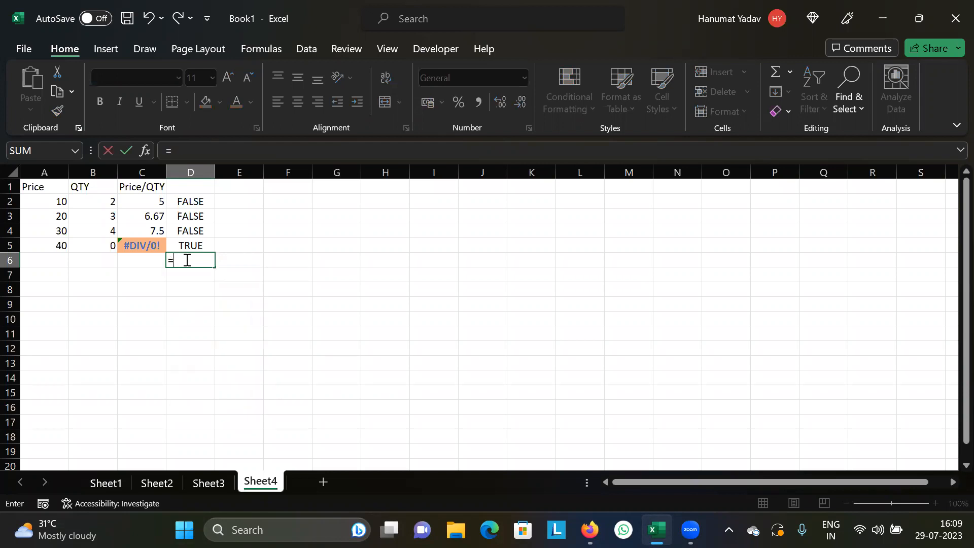
pyautogui.write('--')
pyautogui.press('Left')
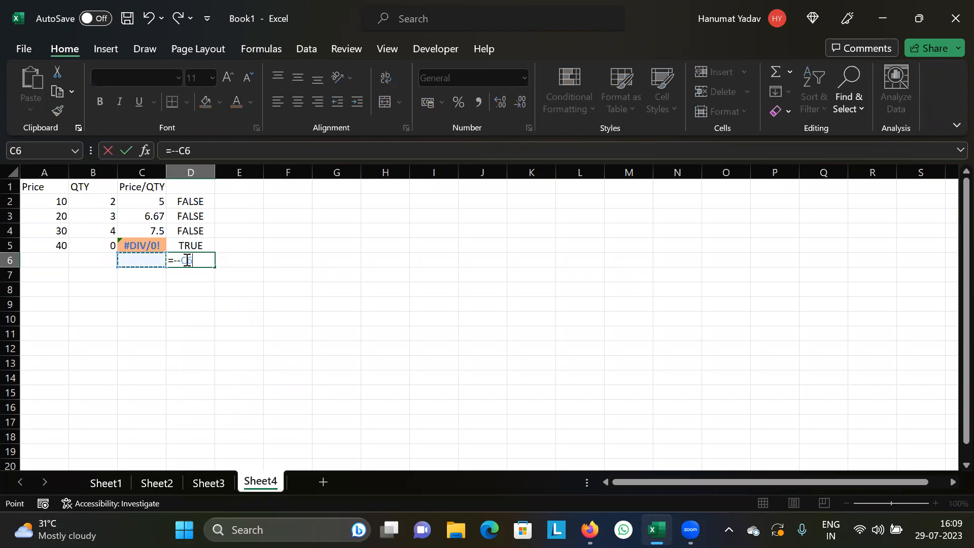
pyautogui.press('BackSpace')
pyautogui.press('BackSpace')
pyautogui.press('BackSpace')
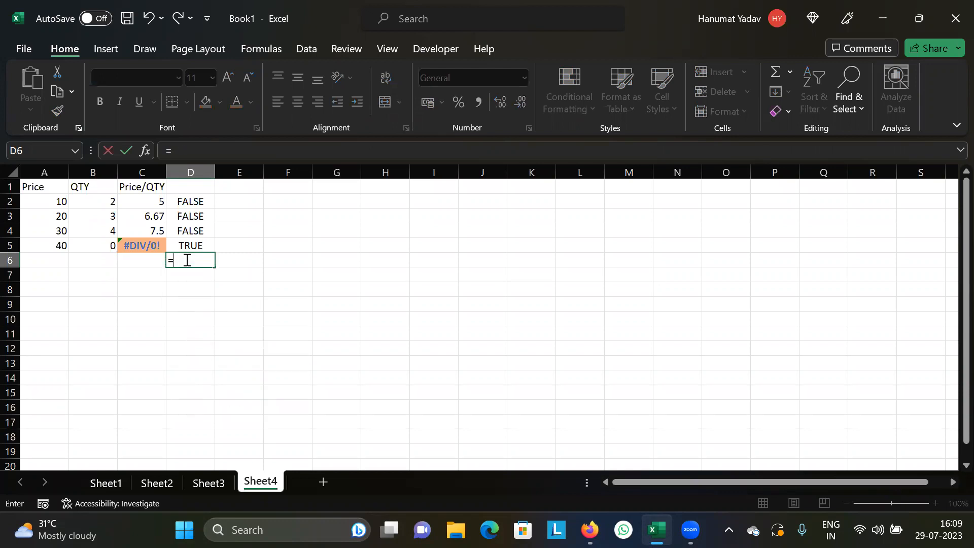
pyautogui.write('(--ISE')
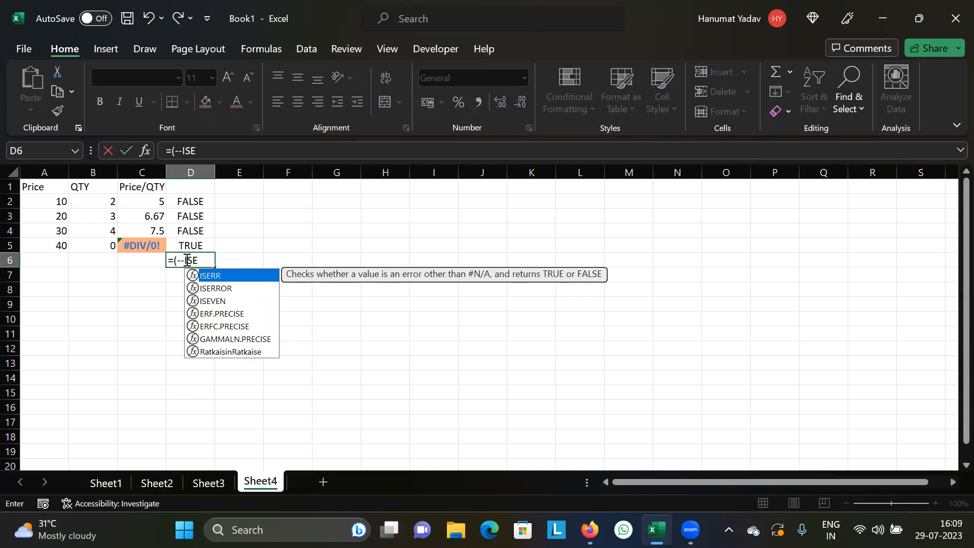
pyautogui.press('Down')
pyautogui.press('Tab')
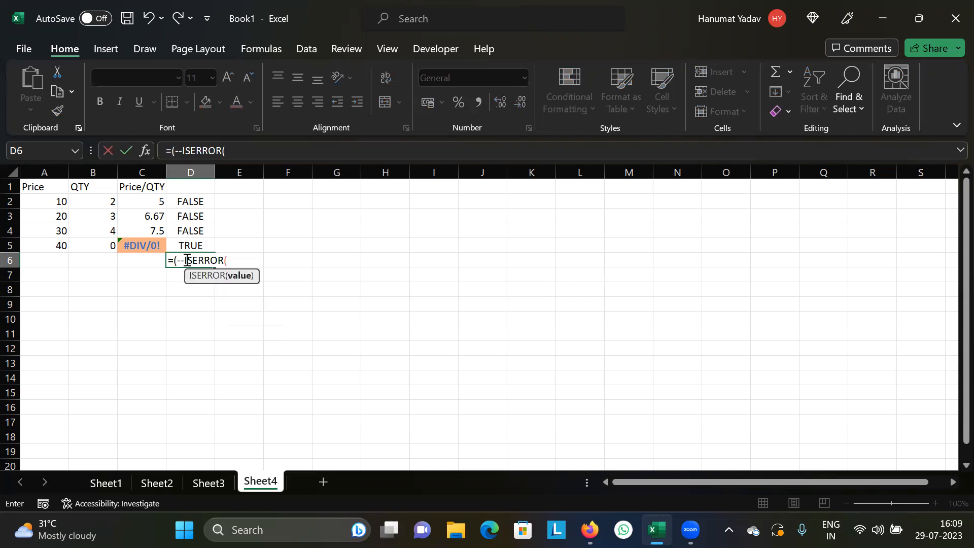
pyautogui.moveTo(191, 201); pyautogui.dragTo(192, 243)
pyautogui.write('))')
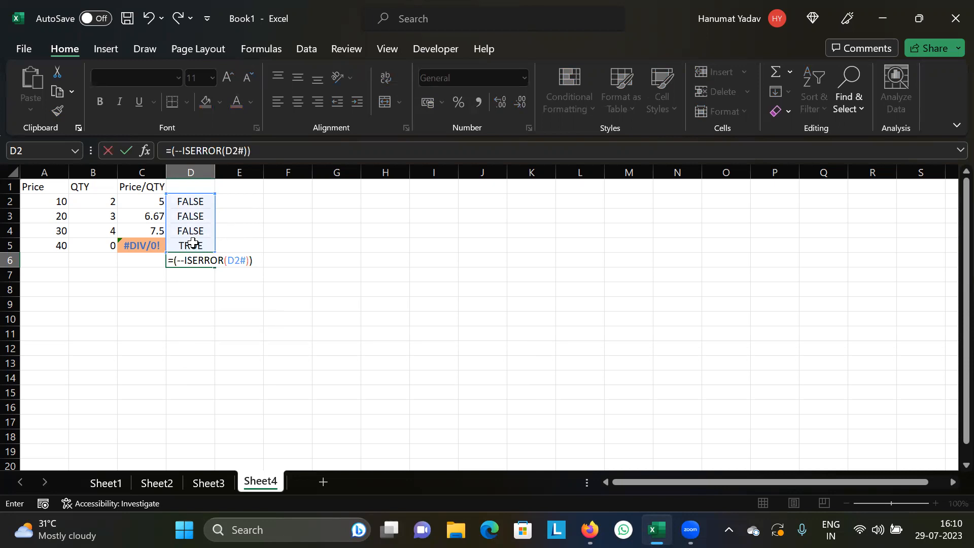
pyautogui.press('Return')
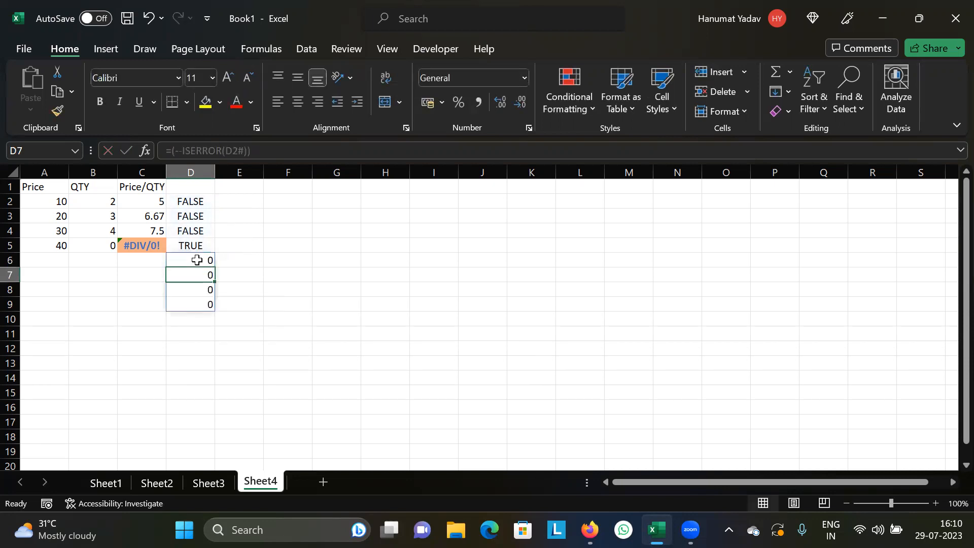
# Step: Try changing the parentheses around ISERROR in the D6 formula, undo the edit, and reopen the formula for editing
pyautogui.click(197, 259)
pyautogui.doubleClick(197, 258)
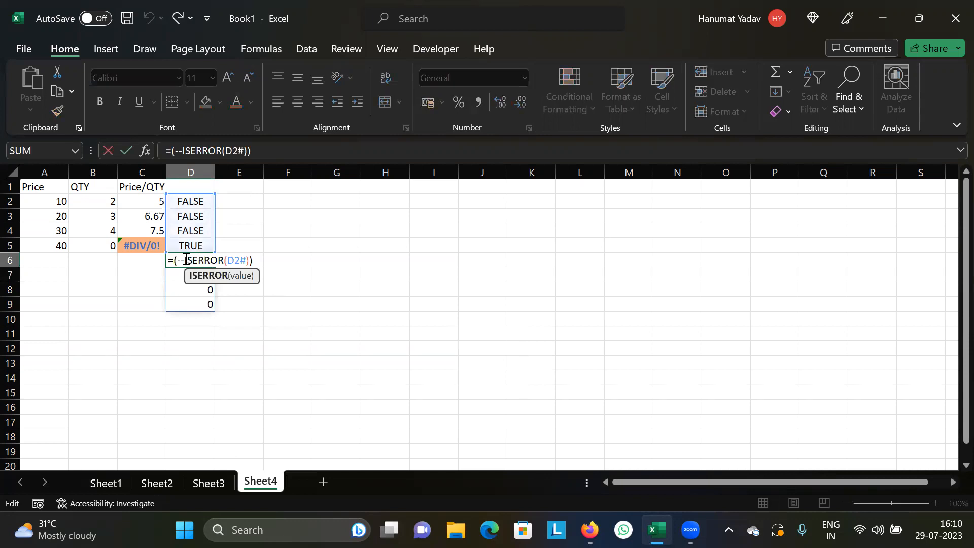
pyautogui.click(186, 260)
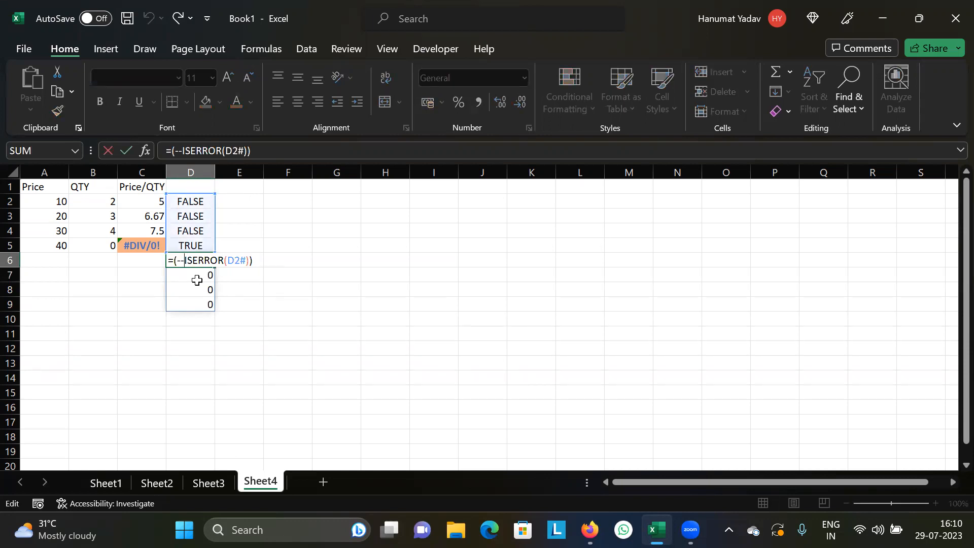
pyautogui.write('(')
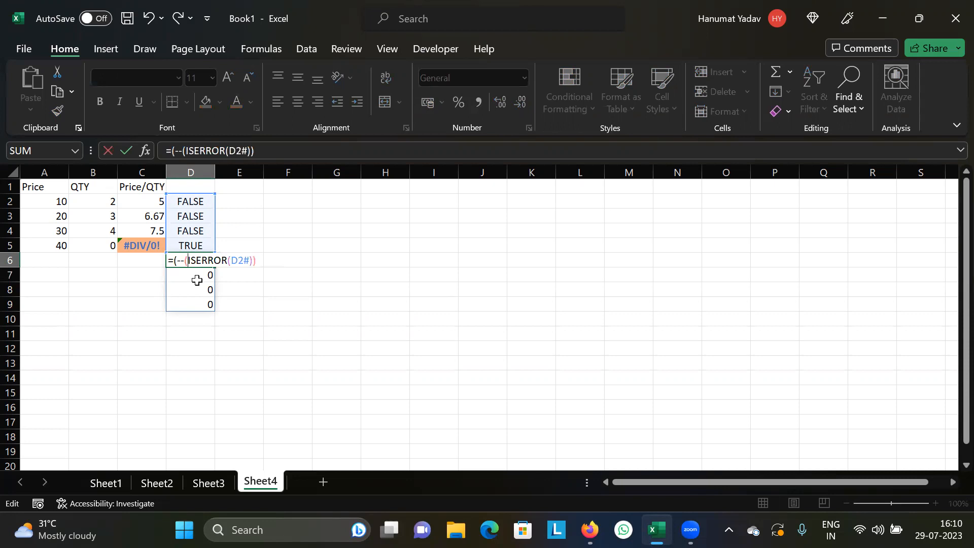
pyautogui.press('BackSpace')
pyautogui.press('Return')
pyautogui.hotkey('ctrl', 'z')
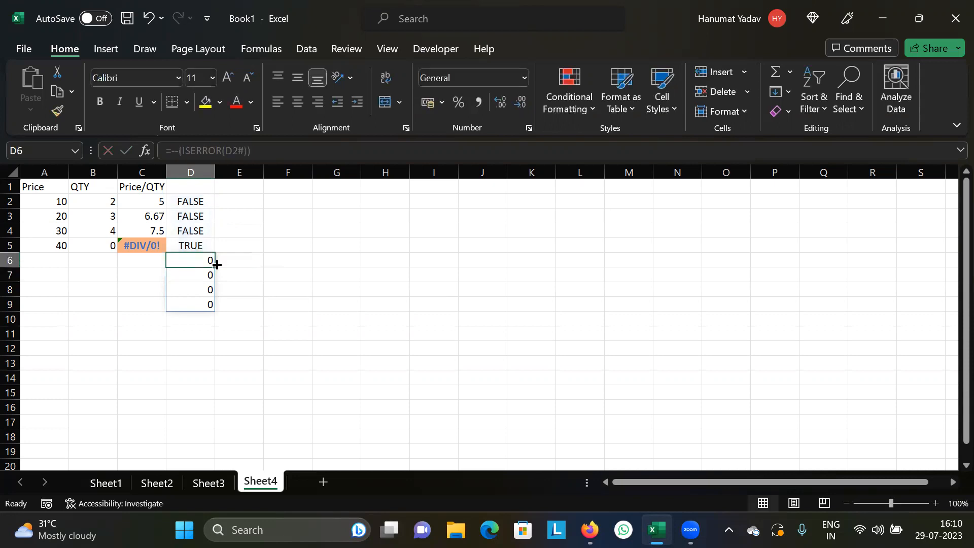
pyautogui.doubleClick(200, 260)
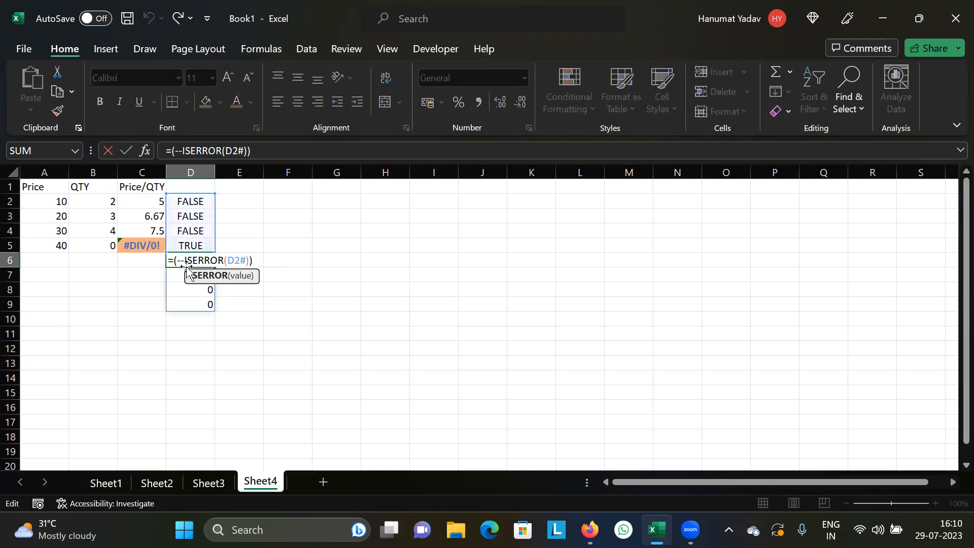
pyautogui.click(177, 261)
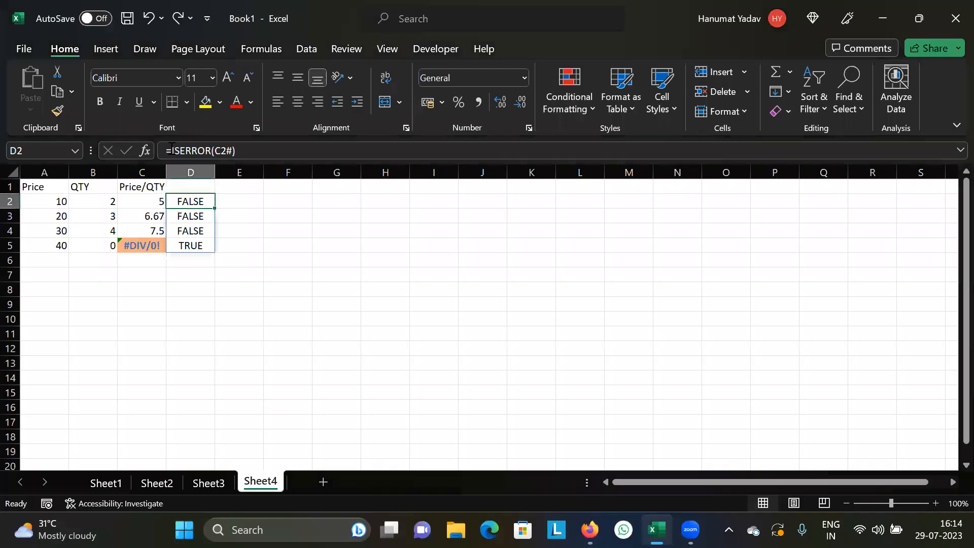
# Step: Edit the formula in D2 to =--ISERROR(C2#) to convert the logical results to numbers, and inspect the converted formula
pyautogui.press('F2')
pyautogui.press('Home')
pyautogui.press('Right')
pyautogui.write('--')
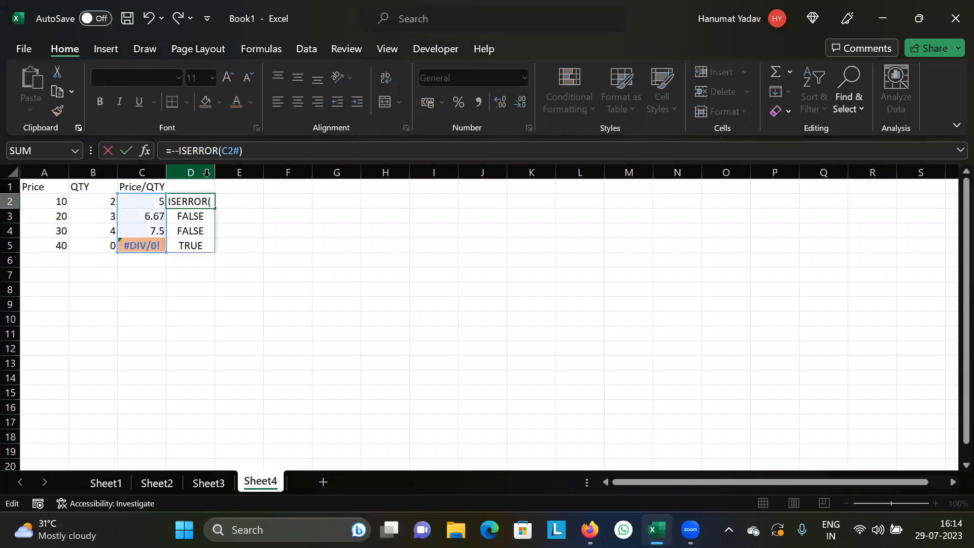
pyautogui.press('Return')
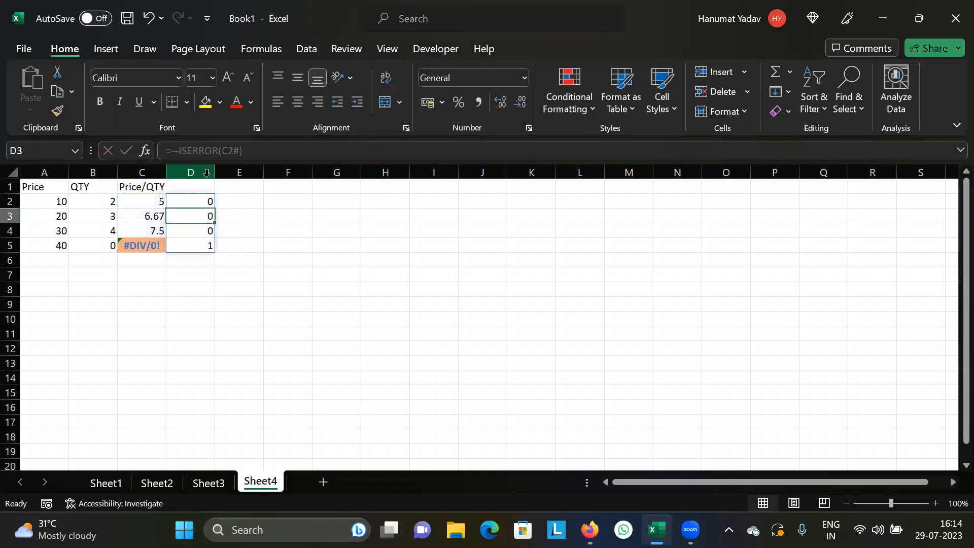
pyautogui.click(190, 150)
pyautogui.click(273, 229)
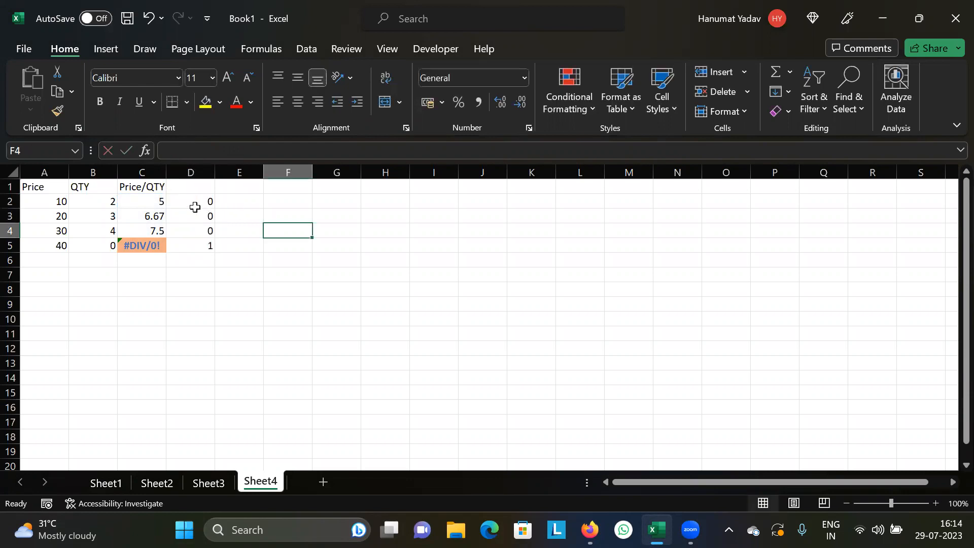
pyautogui.click(192, 204)
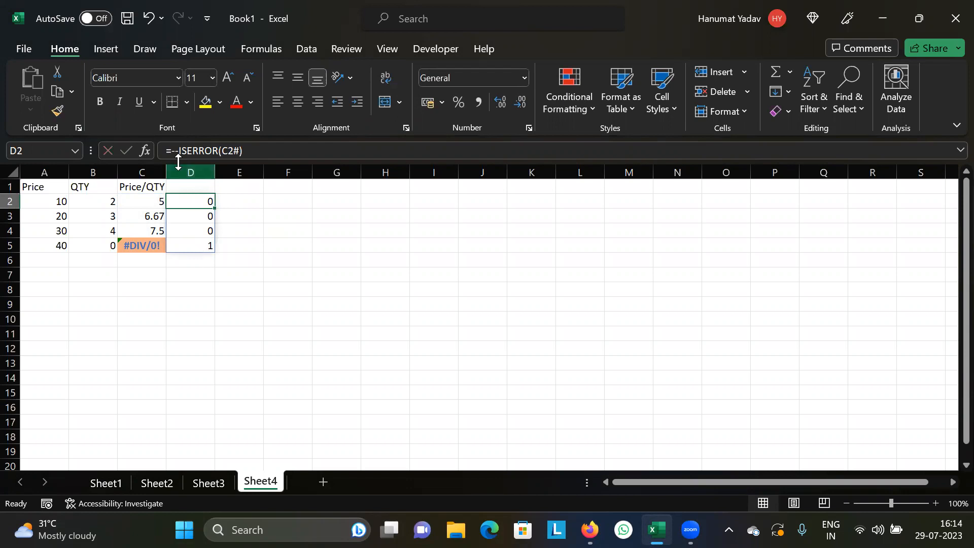
# Step: Wrap the D2 formula in SUM so it reads =SUM(--ISERROR(C2#)) to count the errors in the Price/QTY results
pyautogui.click(176, 151)
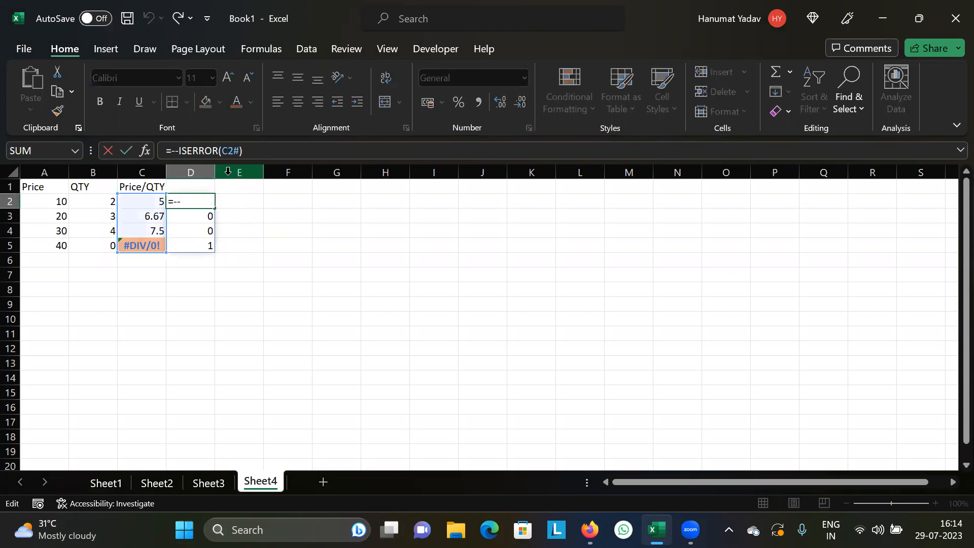
pyautogui.write('SUM(')
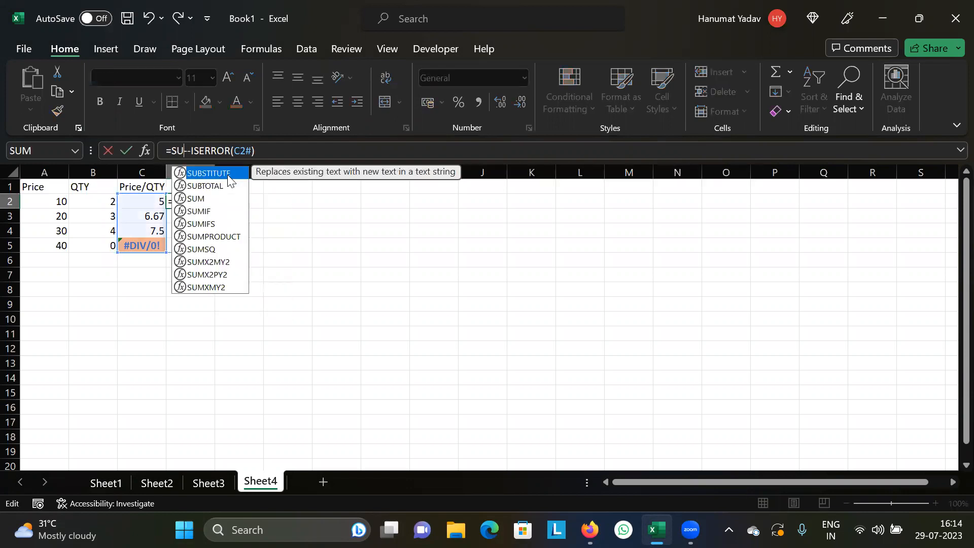
pyautogui.click(277, 148)
pyautogui.write(')')
pyautogui.press('Return')
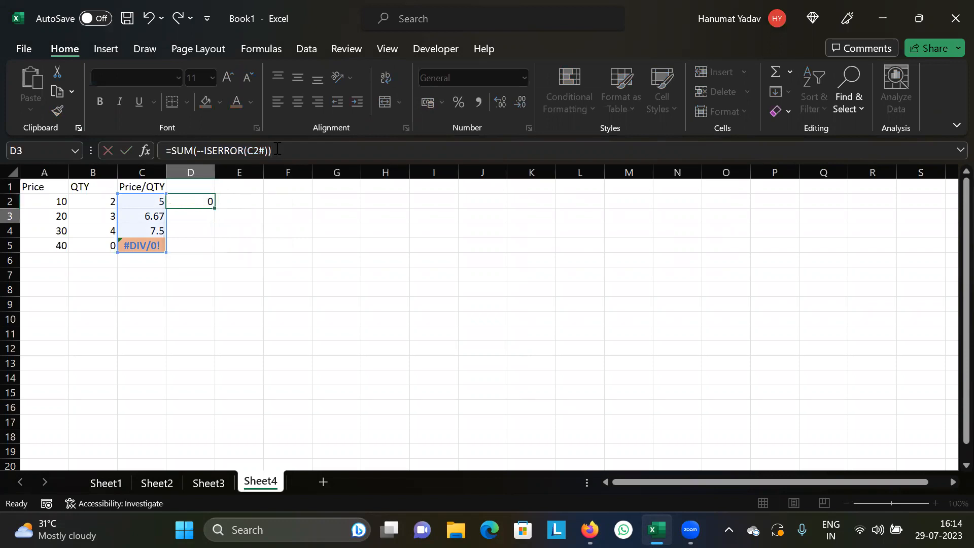
pyautogui.click(199, 202)
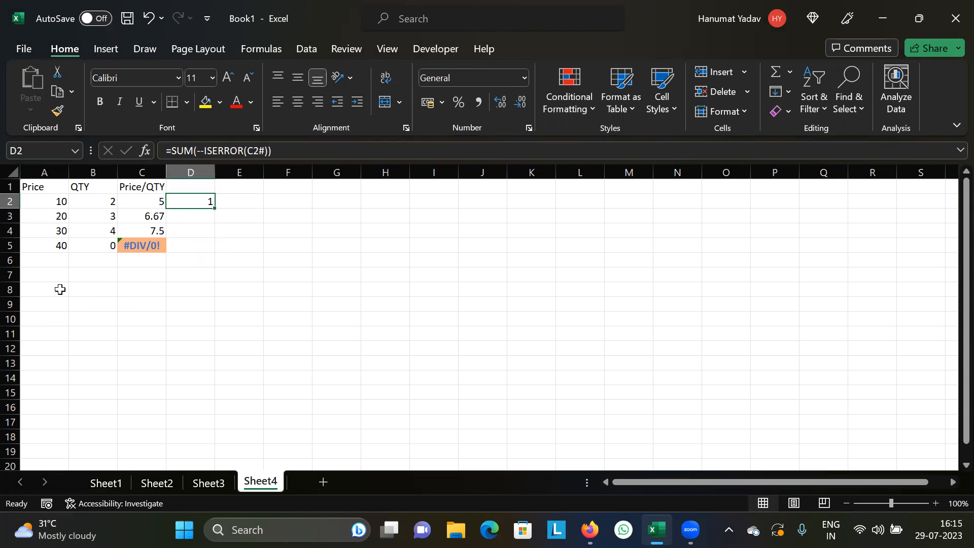
pyautogui.click(136, 260)
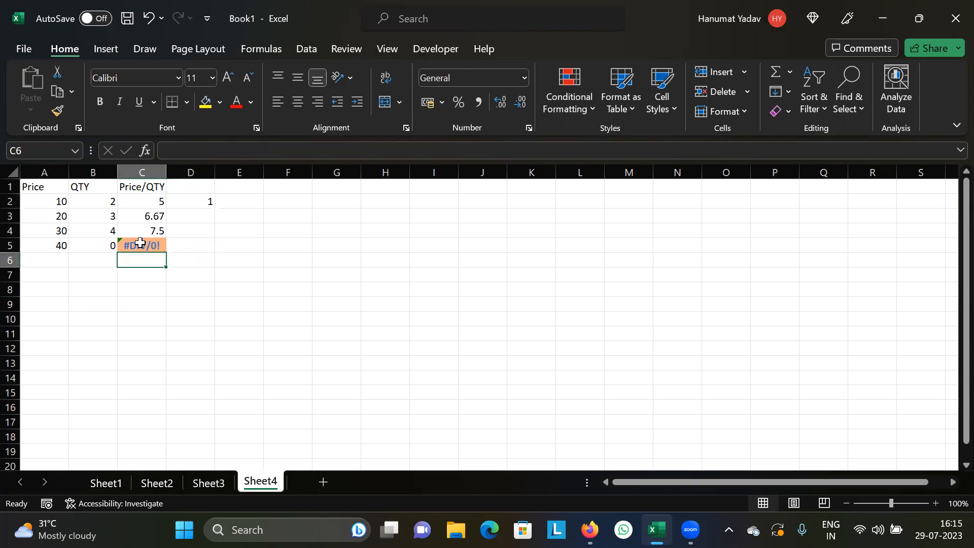
pyautogui.click(141, 245)
pyautogui.click(141, 270)
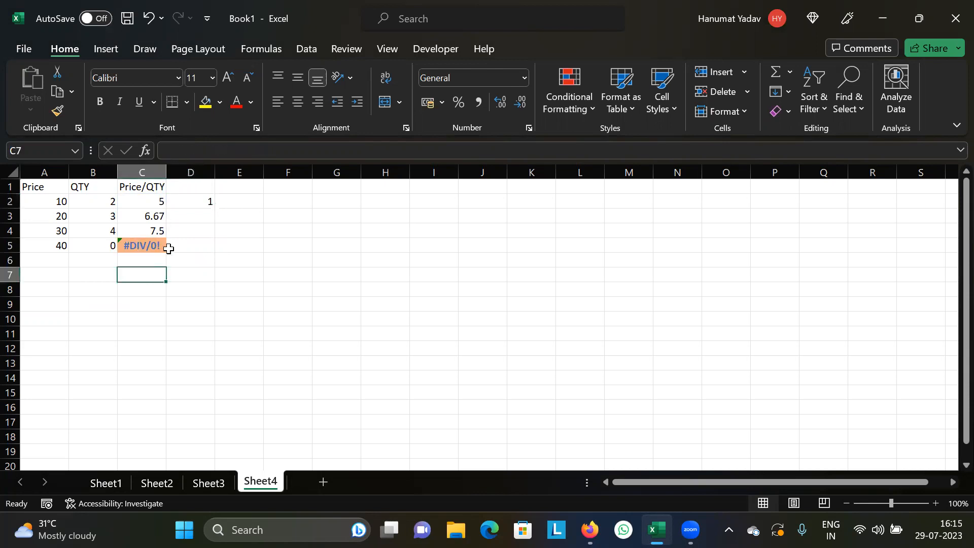
pyautogui.click(196, 207)
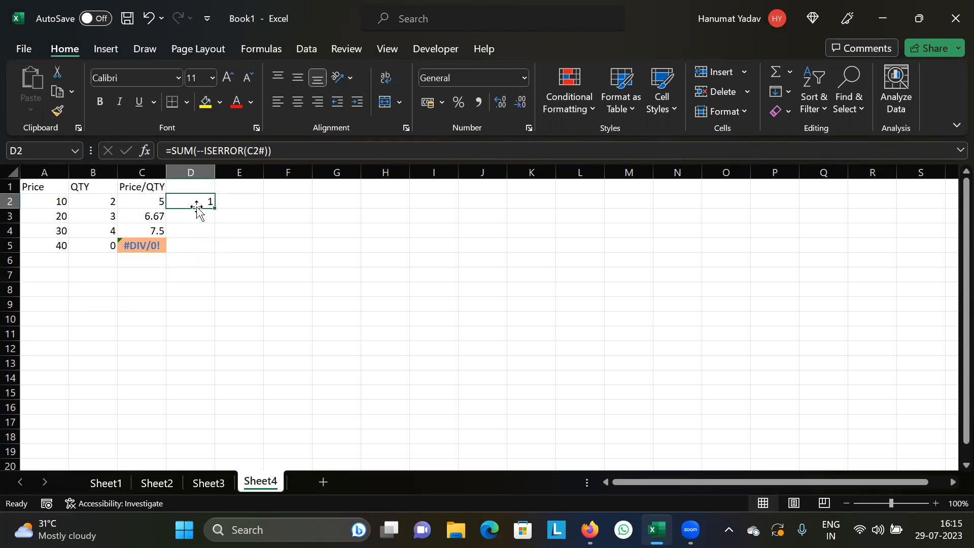